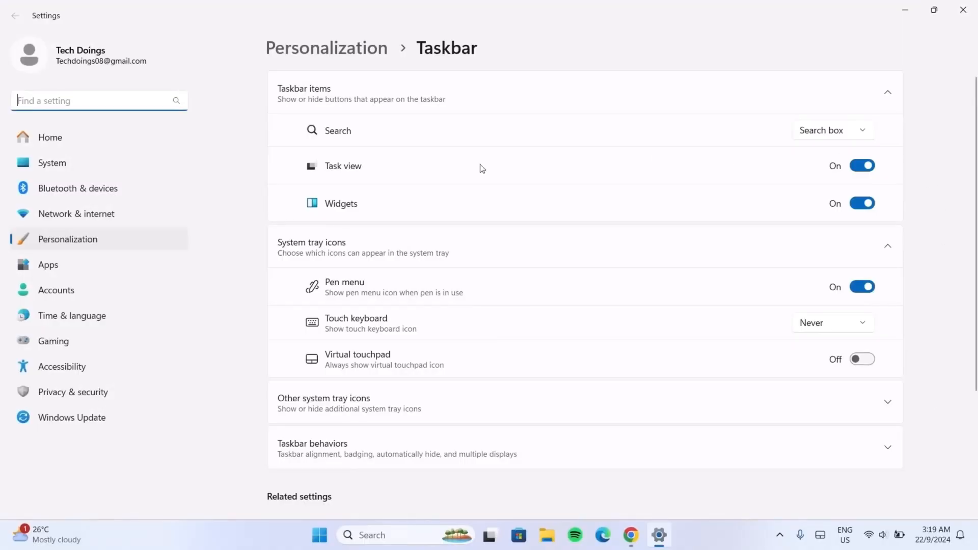
# Step: Turn off the Task view, Widgets and Pen menu taskbar toggles
pyautogui.click(863, 165)
pyautogui.click(862, 203)
pyautogui.click(862, 287)
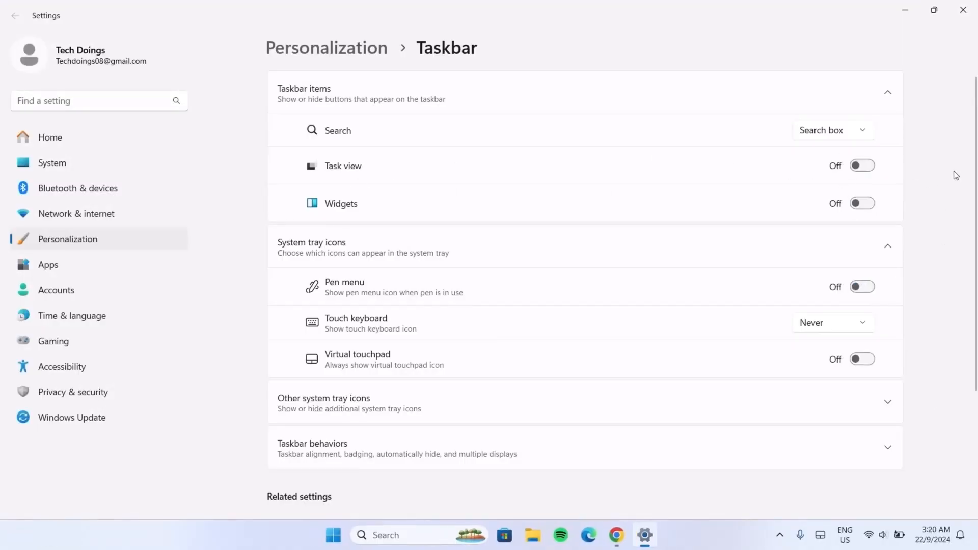
# Step: Set the taskbar Search option to Hide and close Settings
pyautogui.click(863, 133)
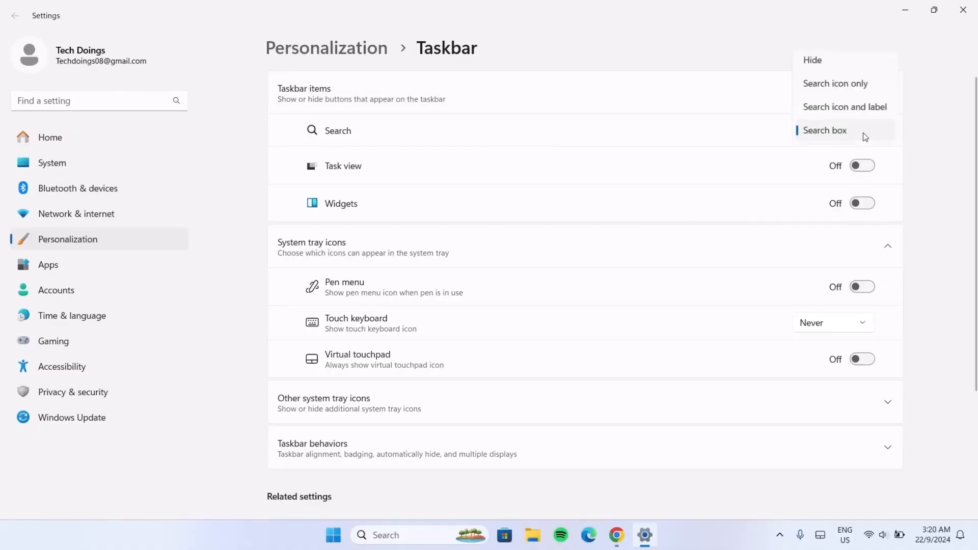
pyautogui.click(826, 61)
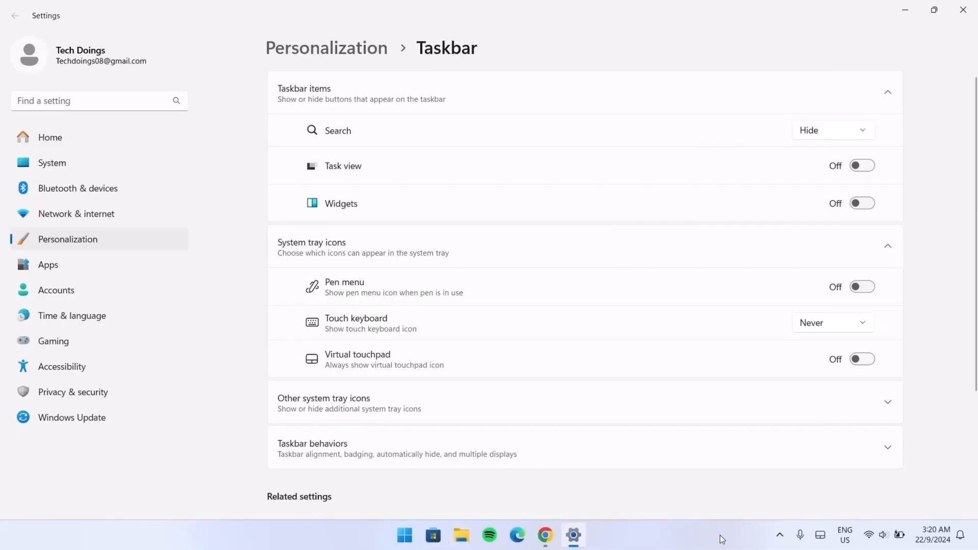
pyautogui.click(962, 10)
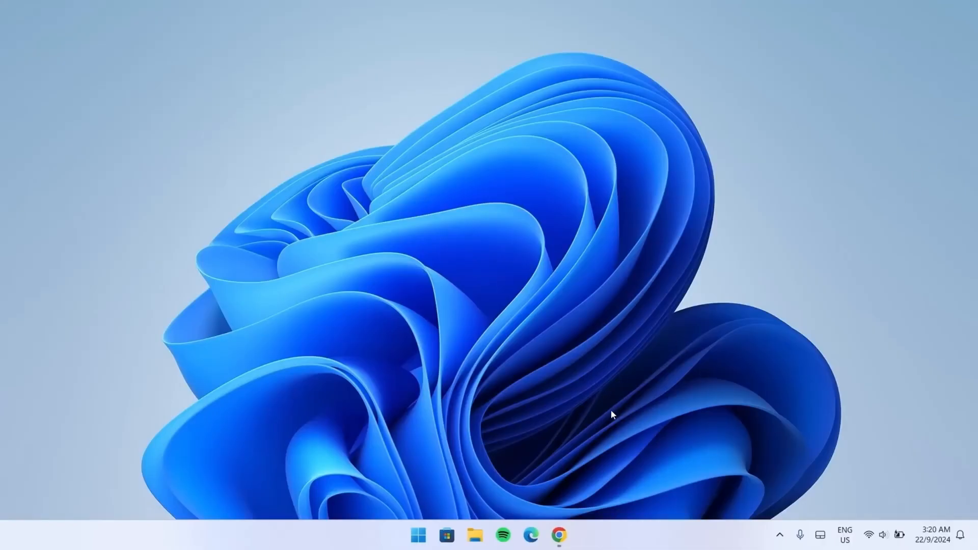
# Step: Open the browser and download wallpaper.jpg from the Google Drive page
pyautogui.click(558, 535)
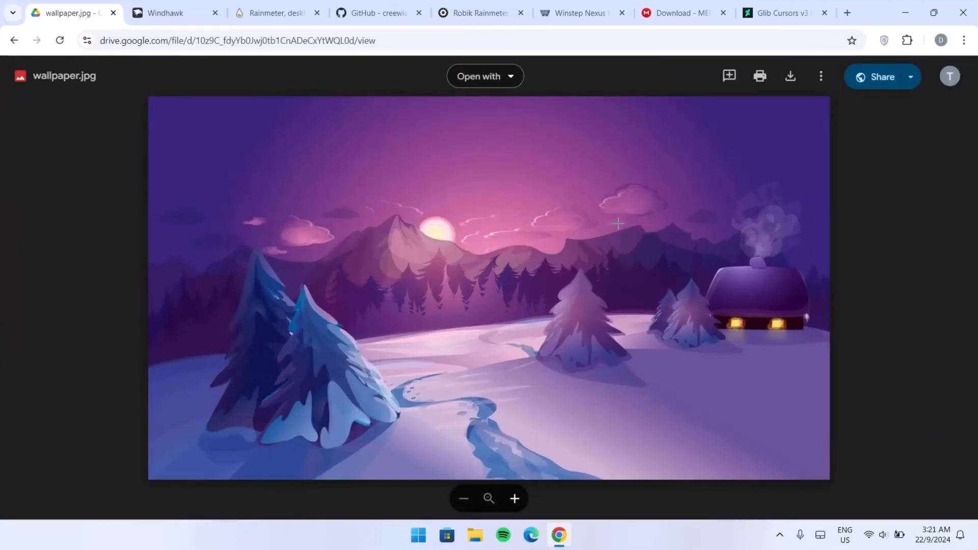
pyautogui.click(786, 76)
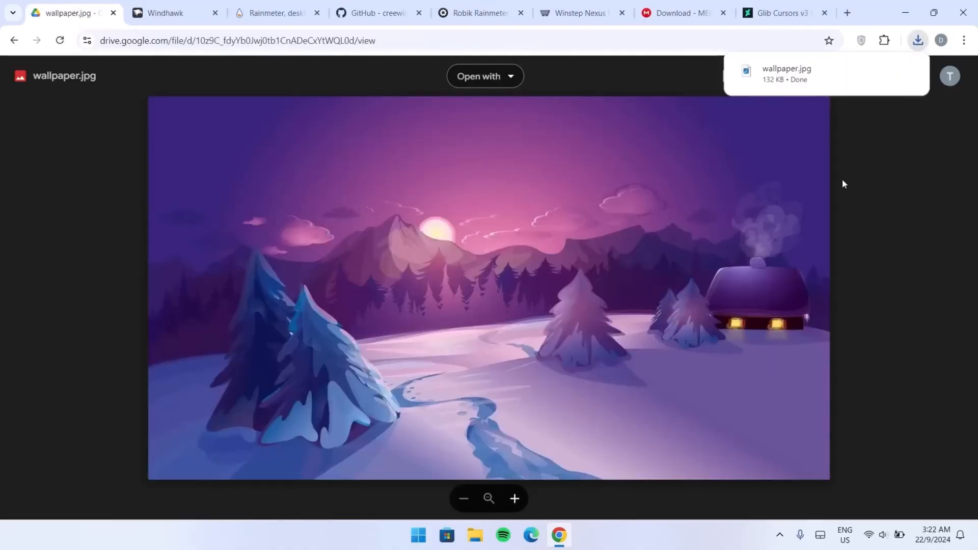
# Step: Open the downloaded wallpaper in its folder and set it as the desktop background
pyautogui.click(885, 71)
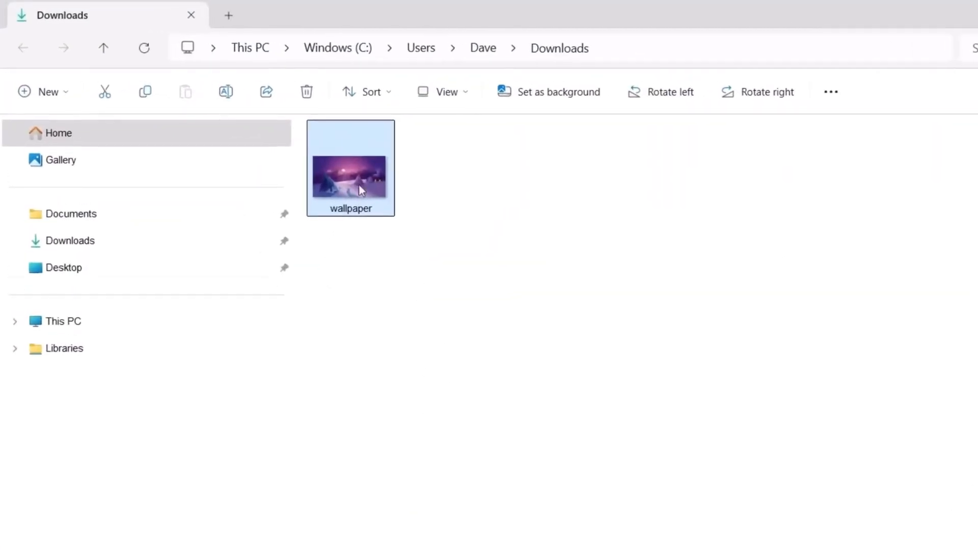
pyautogui.rightClick(372, 186)
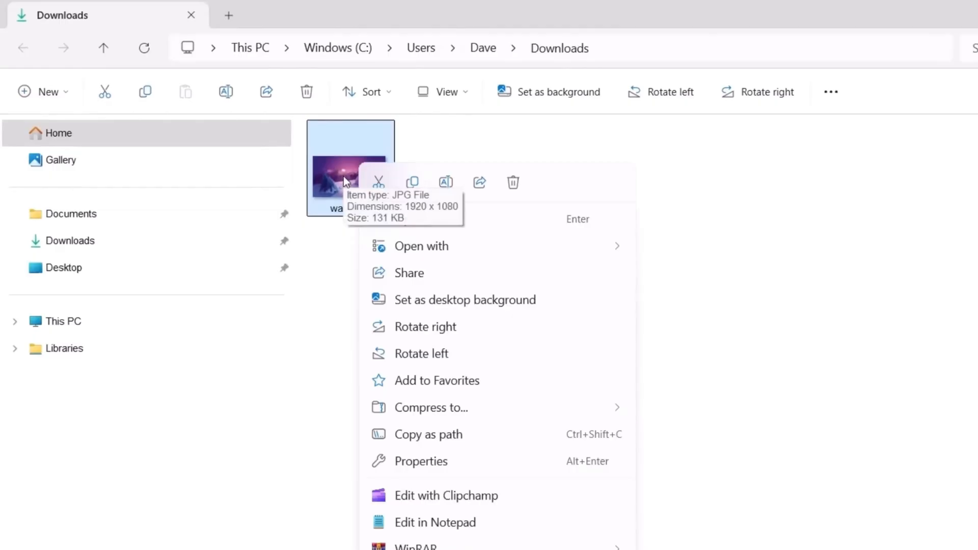
pyautogui.click(432, 299)
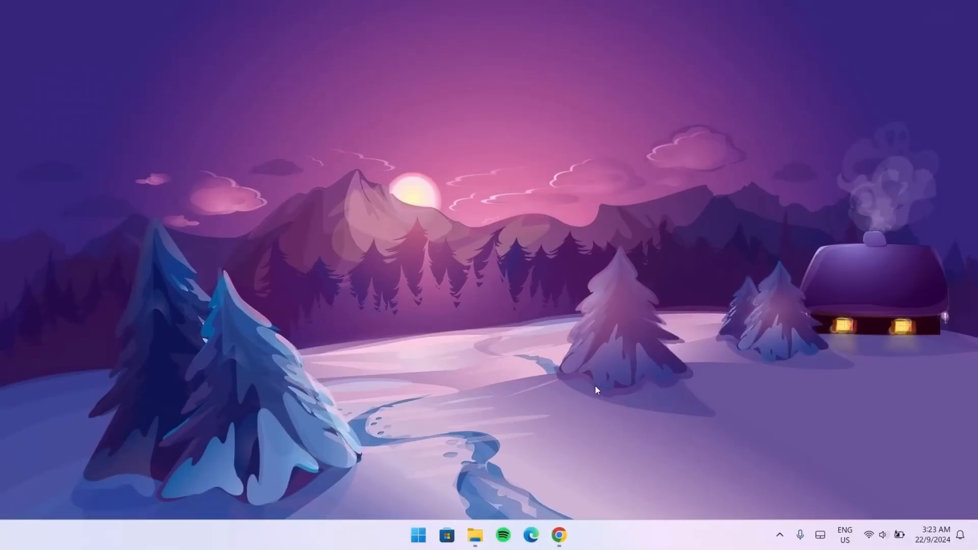
# Step: Download the Windhawk installer from windhawk.net and show it in its folder
pyautogui.click(556, 532)
pyautogui.click(163, 15)
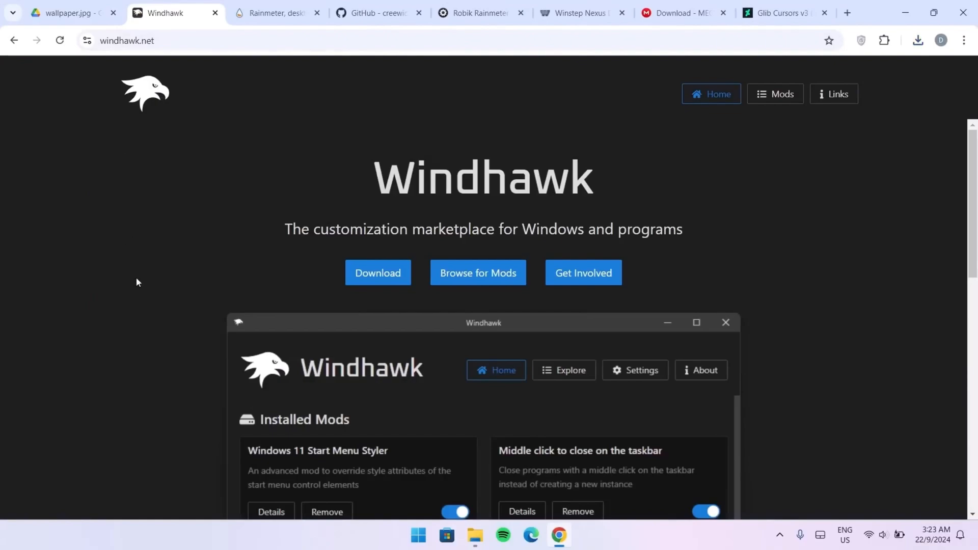
pyautogui.click(381, 279)
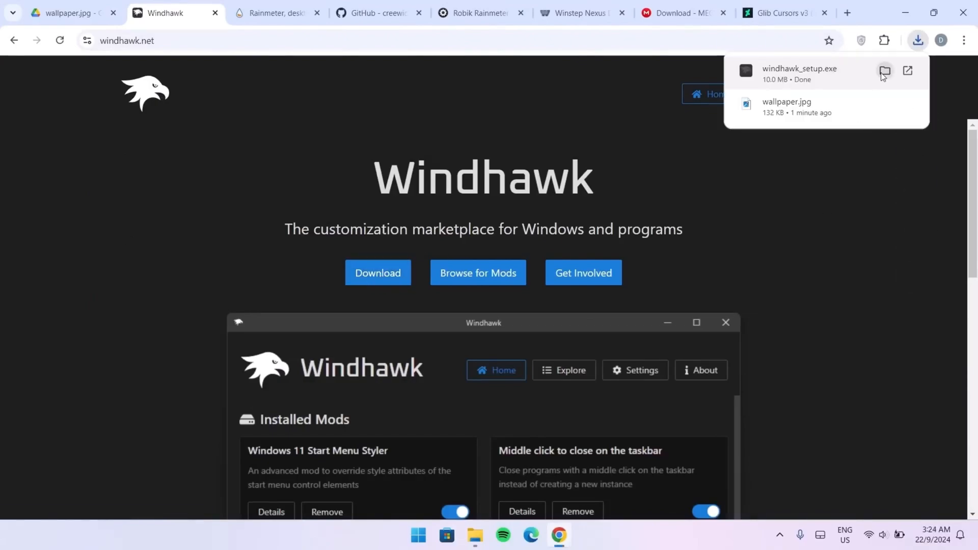
pyautogui.click(877, 77)
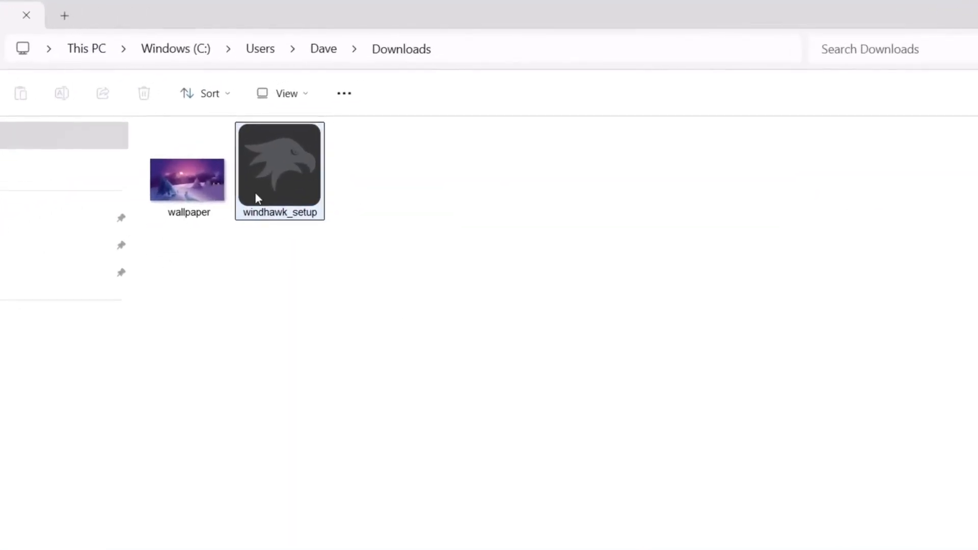
# Step: Run windhawk_setup as administrator and complete a standard installation in English with default components
pyautogui.rightClick(298, 169)
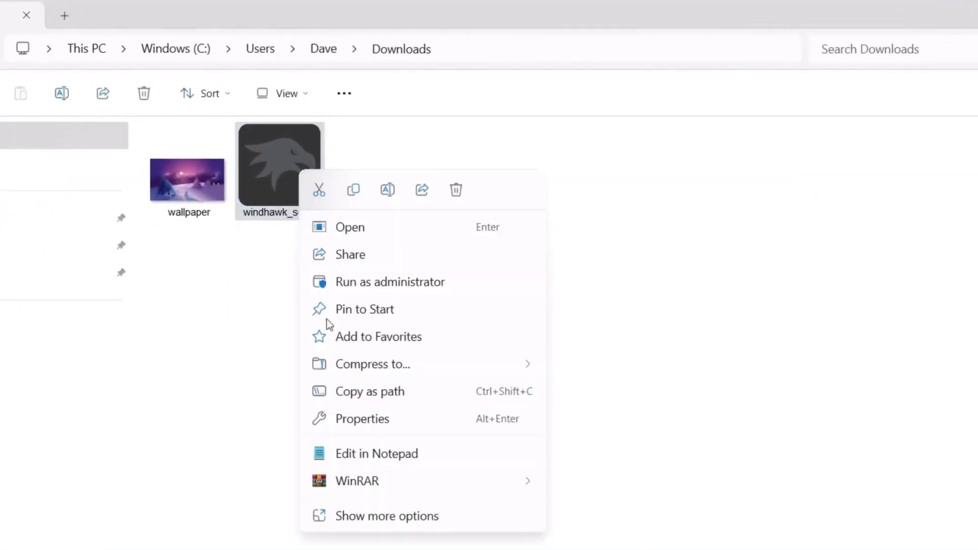
pyautogui.click(398, 283)
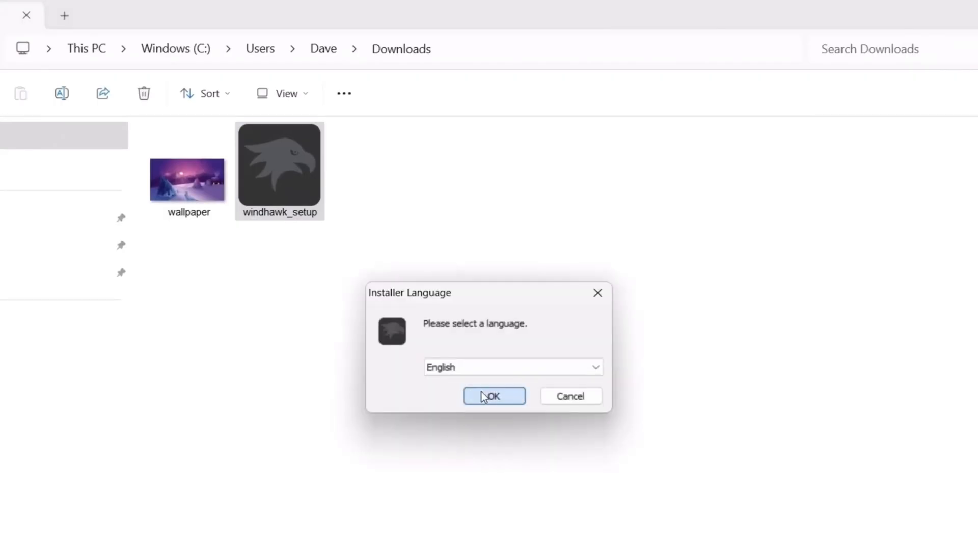
pyautogui.click(482, 394)
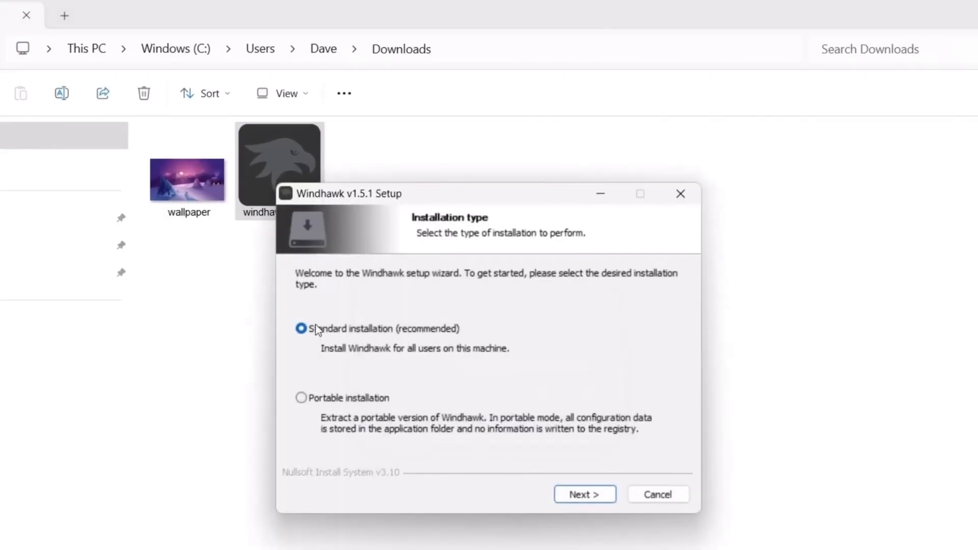
pyautogui.click(586, 494)
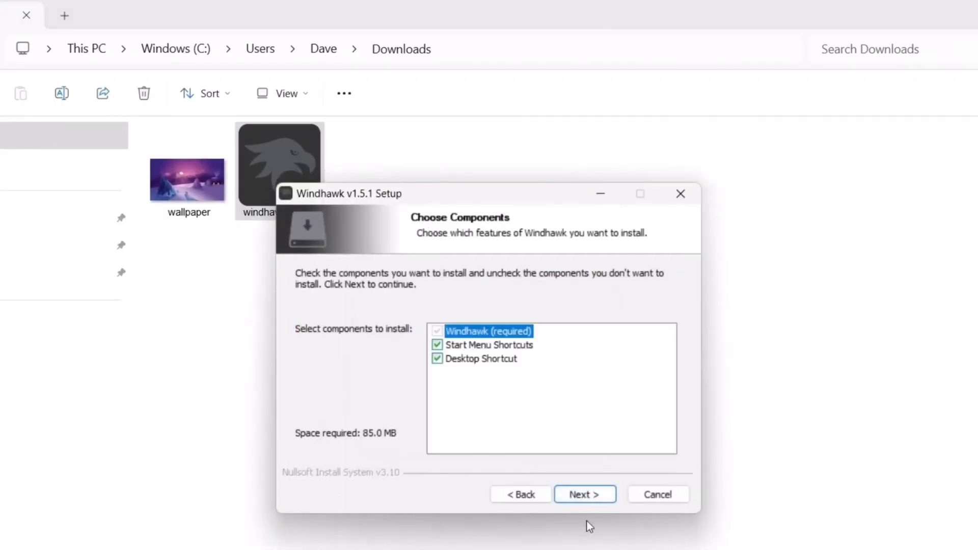
pyautogui.click(584, 494)
pyautogui.click(585, 494)
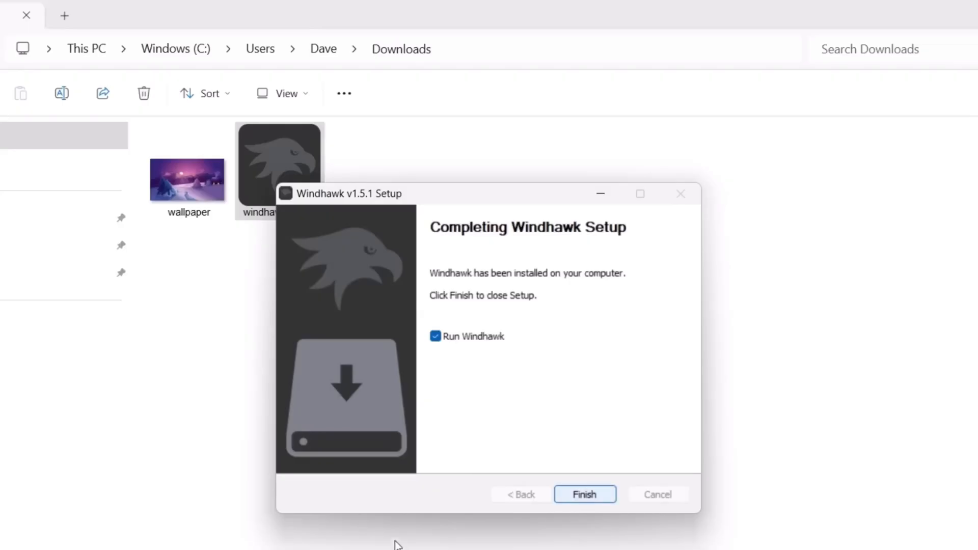
pyautogui.click(584, 493)
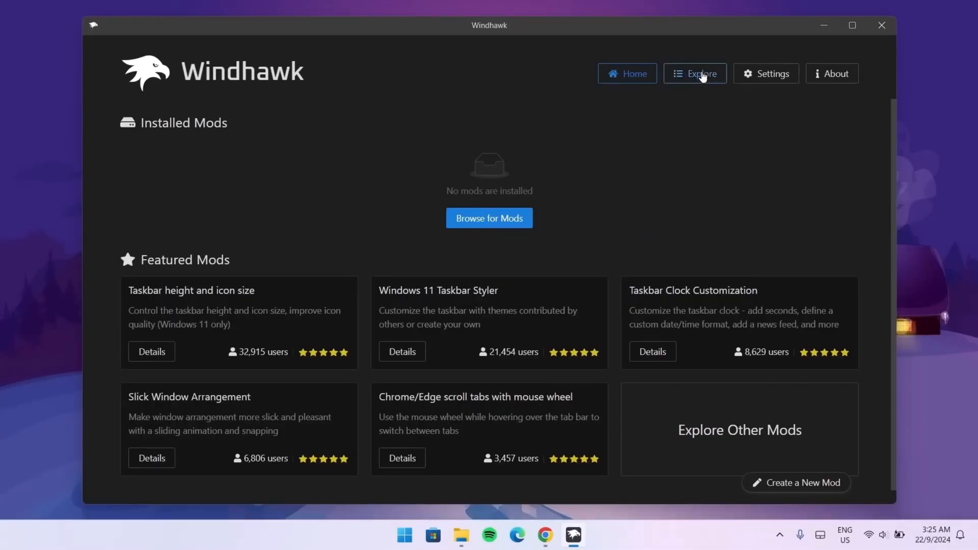
# Step: Browse the Windhawk mods and install the Windows 11 Taskbar Styler, accepting the risk
pyautogui.click(702, 74)
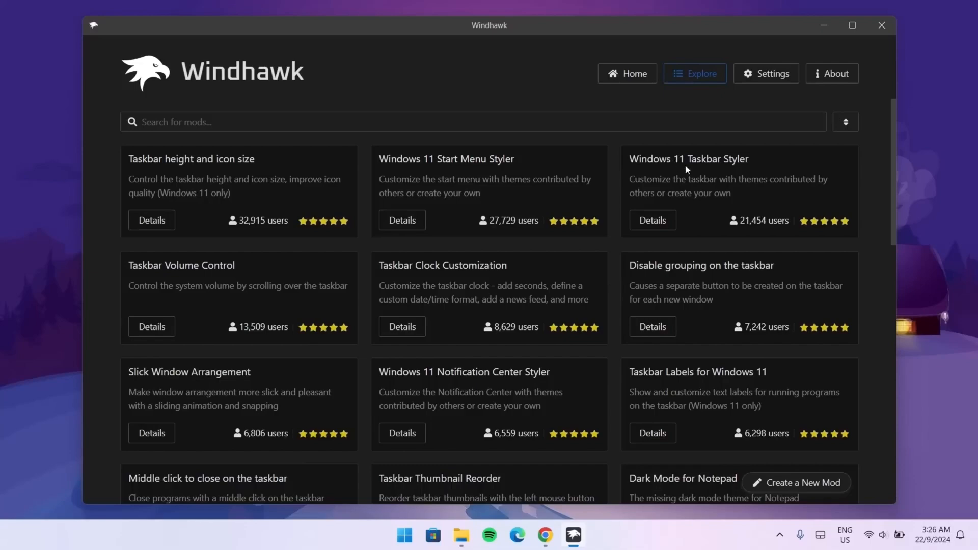
pyautogui.click(658, 223)
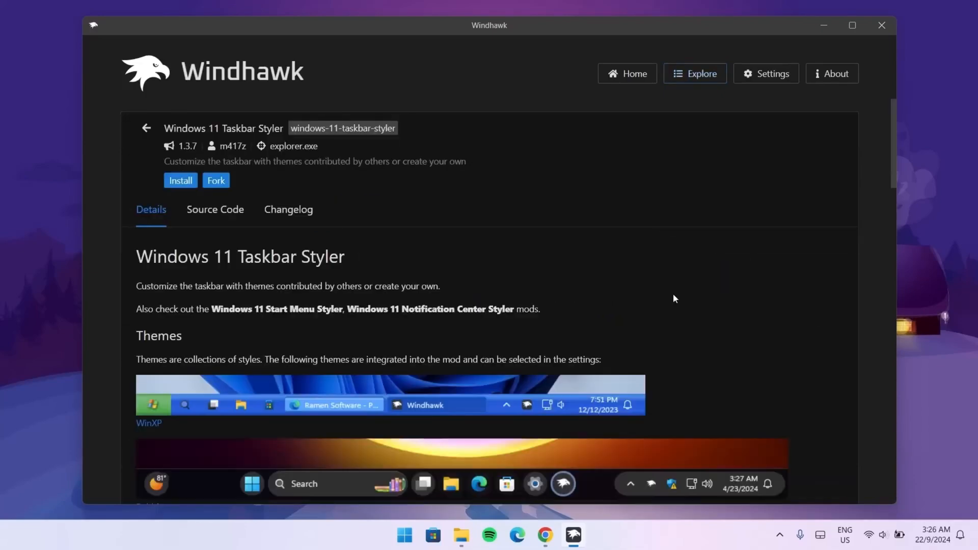
pyautogui.click(176, 179)
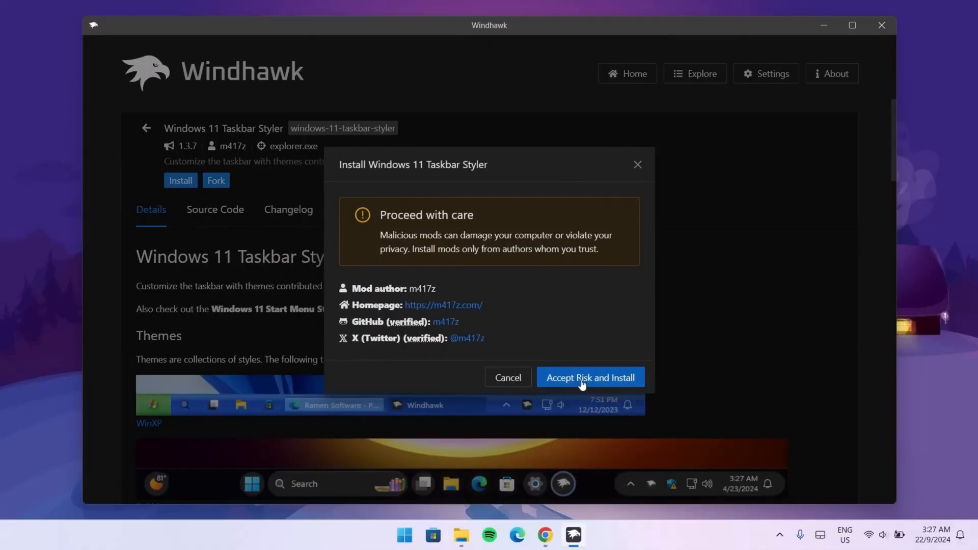
pyautogui.click(581, 383)
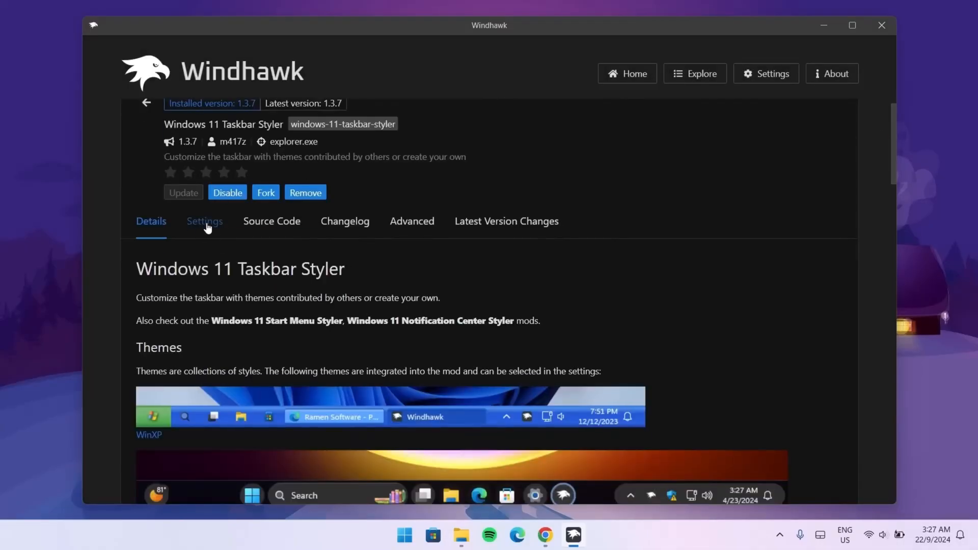
# Step: Set the Taskbar Styler theme to TranslucentTaskbar and save the settings
pyautogui.click(206, 224)
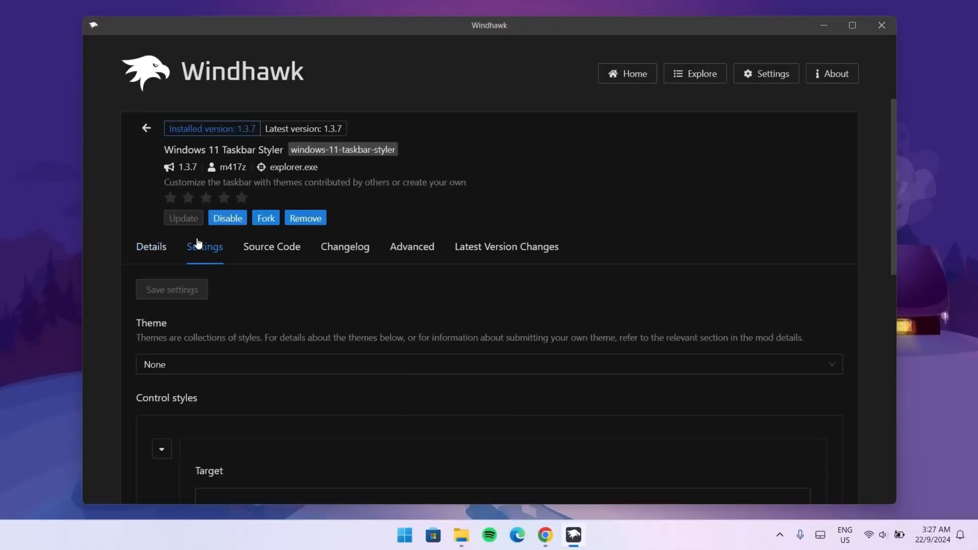
pyautogui.click(829, 370)
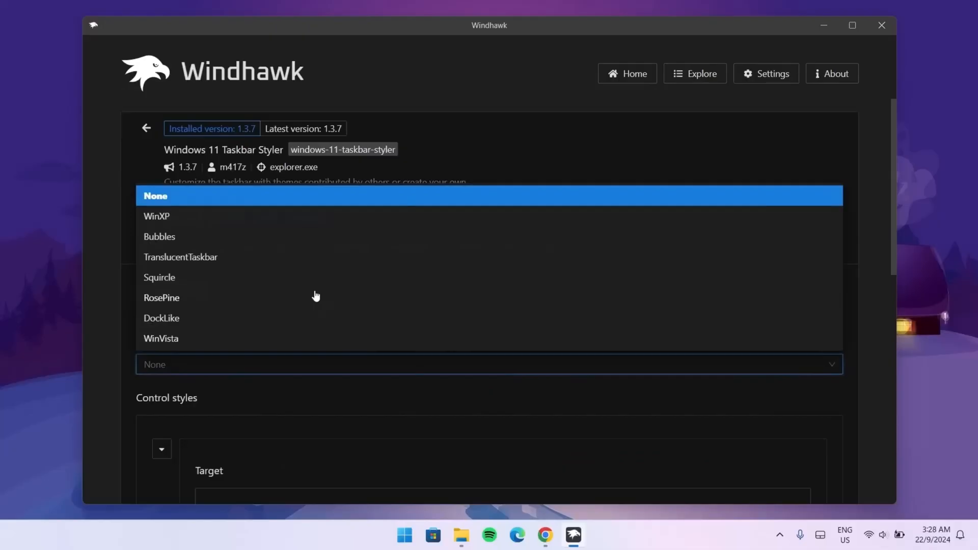
pyautogui.click(194, 257)
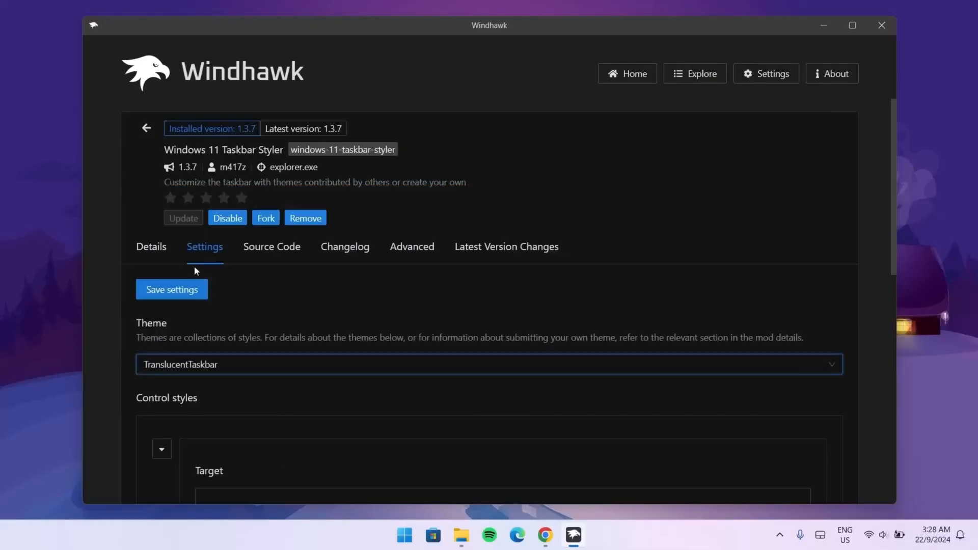
pyautogui.click(160, 282)
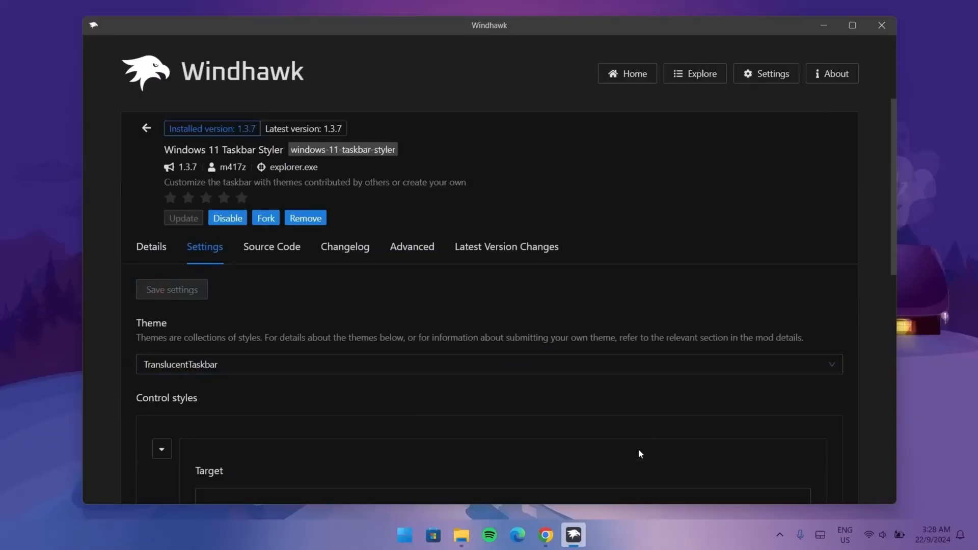
# Step: Install the Windows 11 Start Menu Styler mod from the Explore list, accepting the risk
pyautogui.click(697, 81)
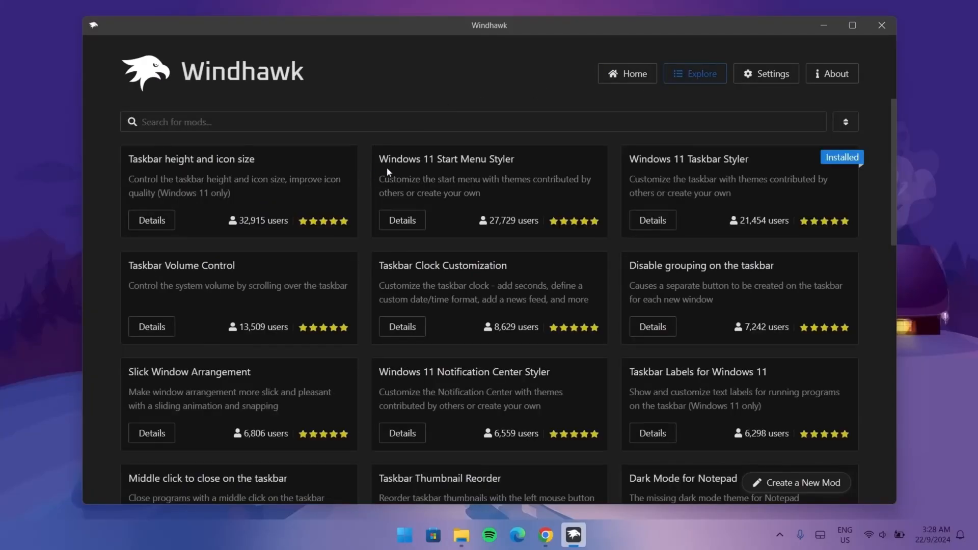
pyautogui.click(394, 224)
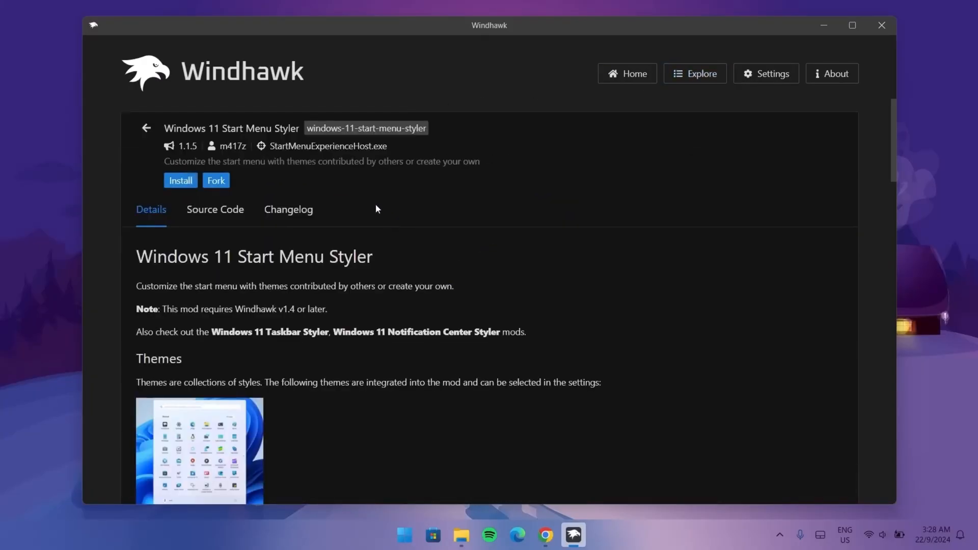
pyautogui.click(180, 181)
pyautogui.click(548, 377)
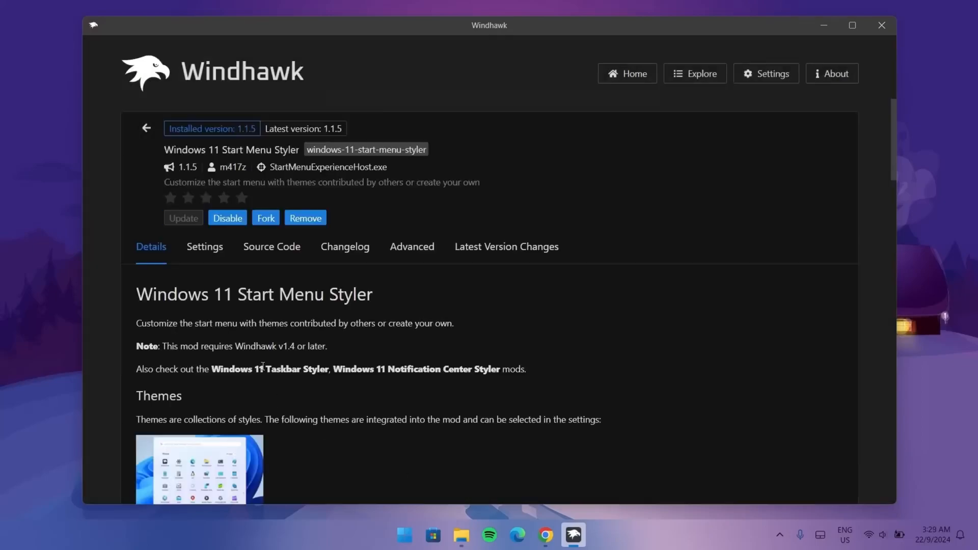
# Step: Set the Start Menu Styler theme to TranslucentStartMenu and save the settings
pyautogui.click(206, 247)
pyautogui.click(833, 369)
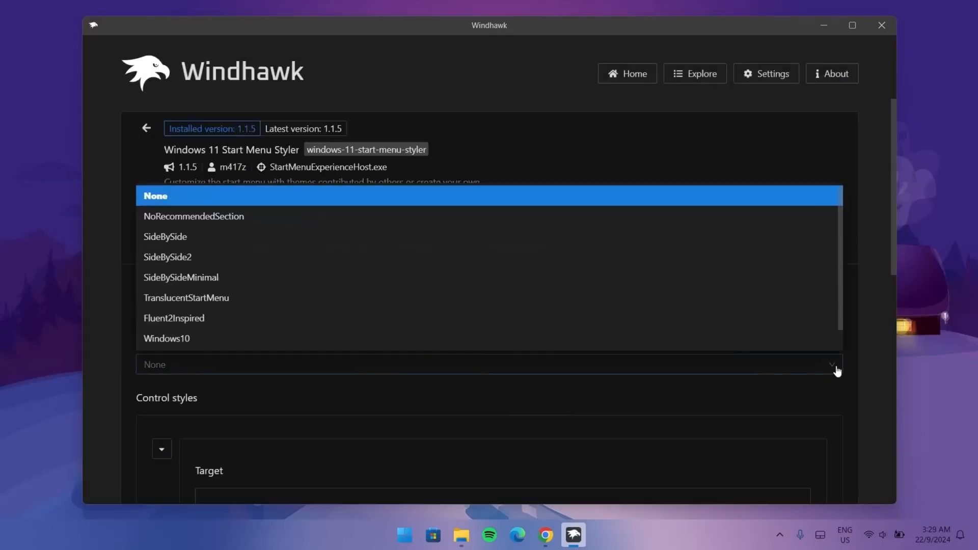
pyautogui.click(206, 300)
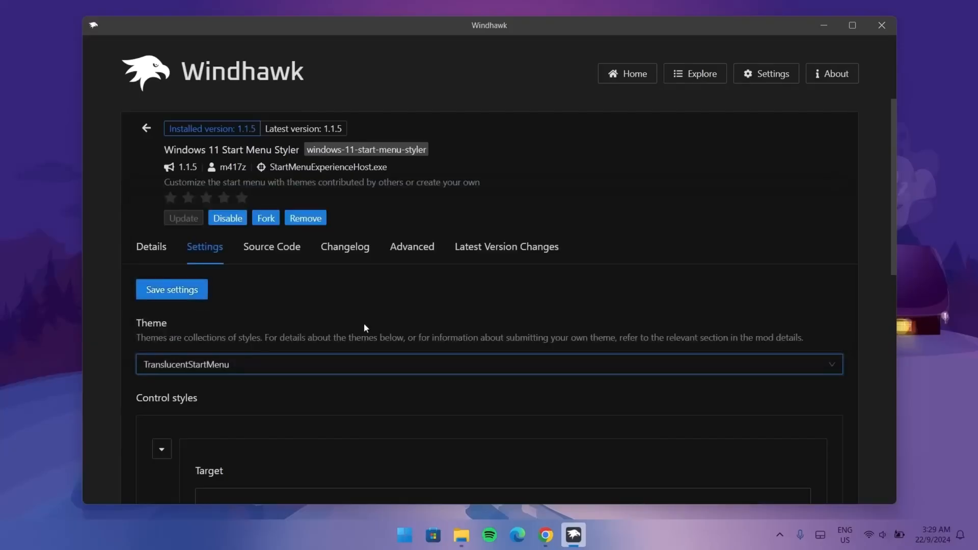
pyautogui.click(153, 294)
# Step: Maximize Windhawk and install the Windows 11 Notification Center Styler mod, accepting the risk
pyautogui.press('super+Up')
pyautogui.click(692, 60)
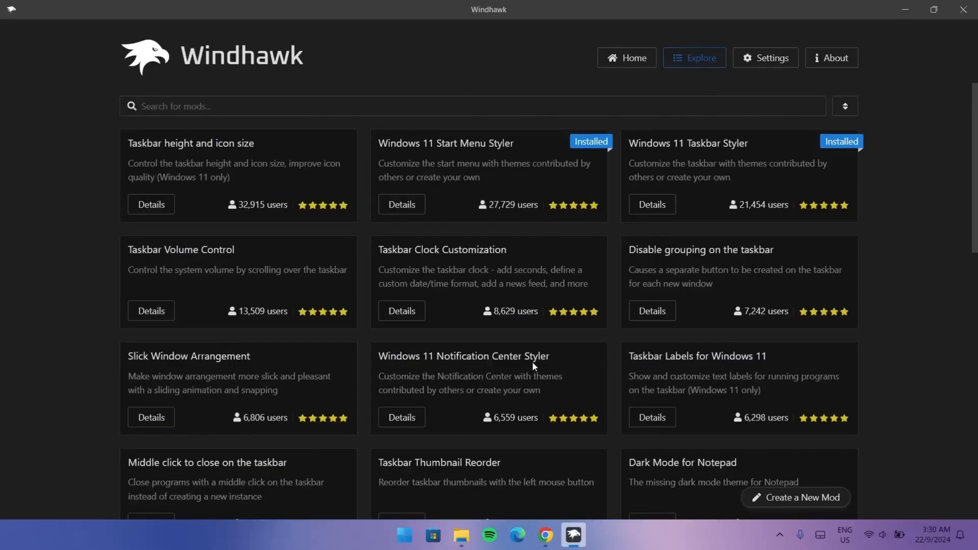
pyautogui.click(418, 418)
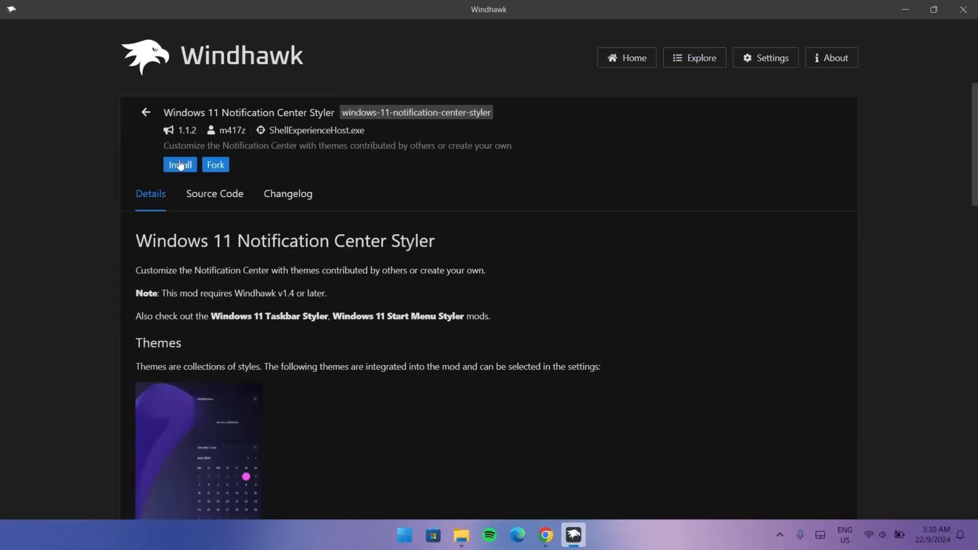
pyautogui.click(180, 165)
pyautogui.click(560, 382)
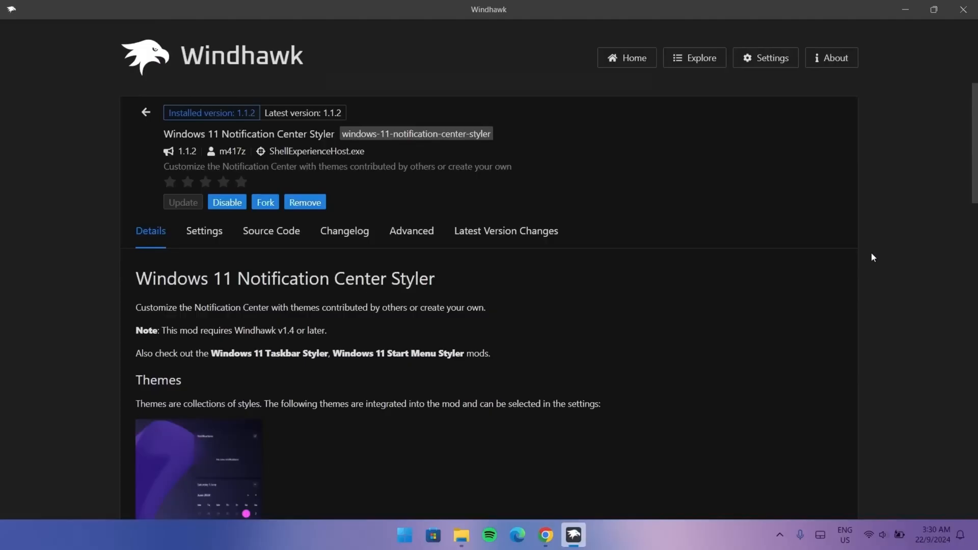
# Step: Set the Notification Center Styler theme to TranslucentShell and save the settings
pyautogui.click(201, 231)
pyautogui.click(821, 355)
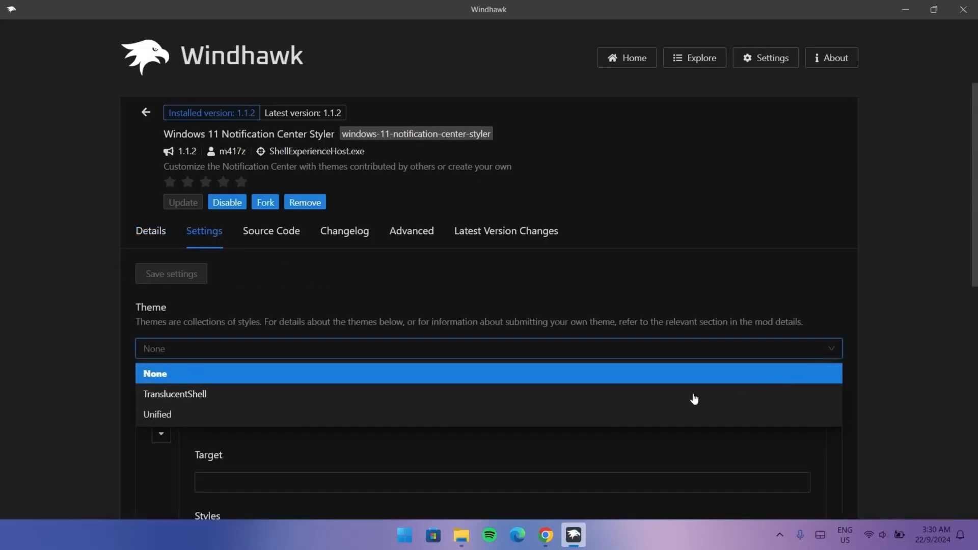
pyautogui.click(168, 395)
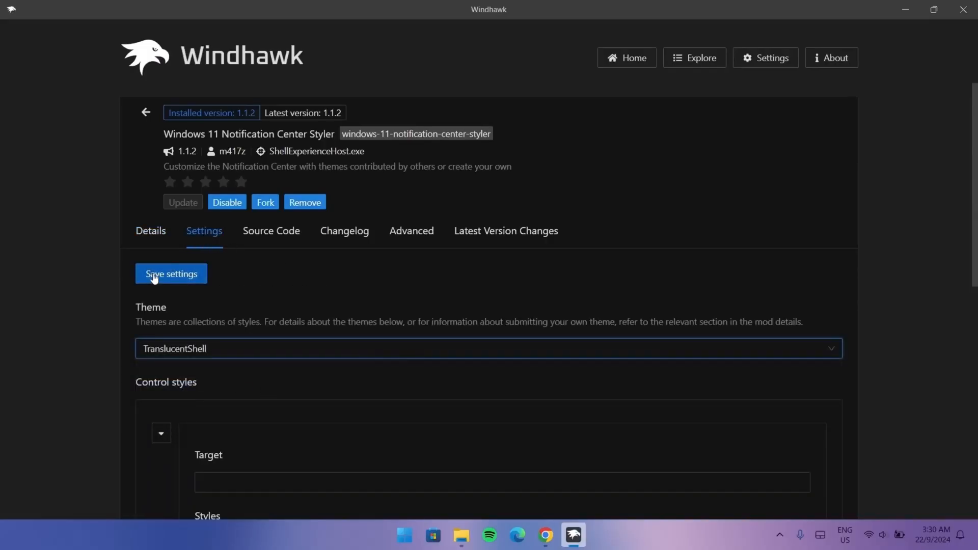
pyautogui.click(154, 278)
# Step: Minimize Windhawk and open the notification center to inspect the translucent style, then close it
pyautogui.click(905, 9)
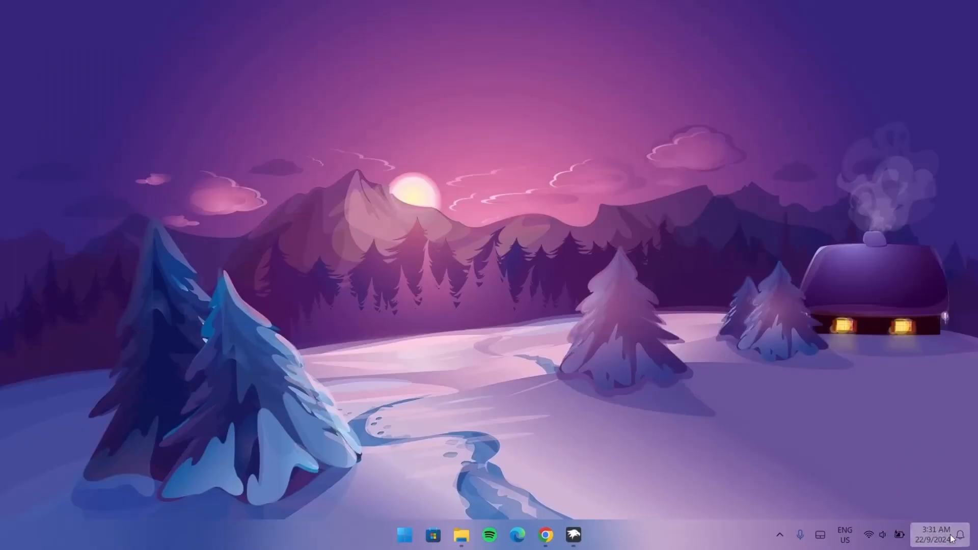
pyautogui.click(950, 538)
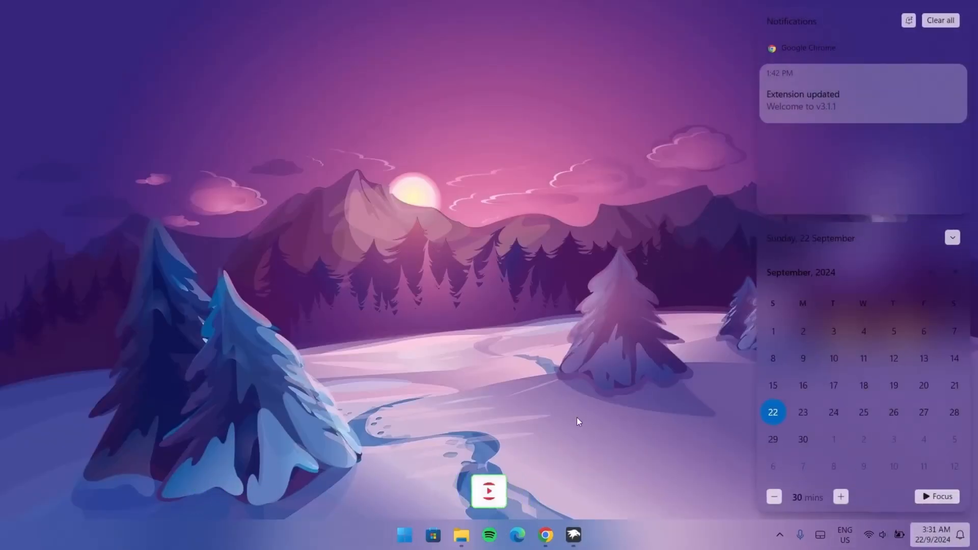
pyautogui.click(579, 433)
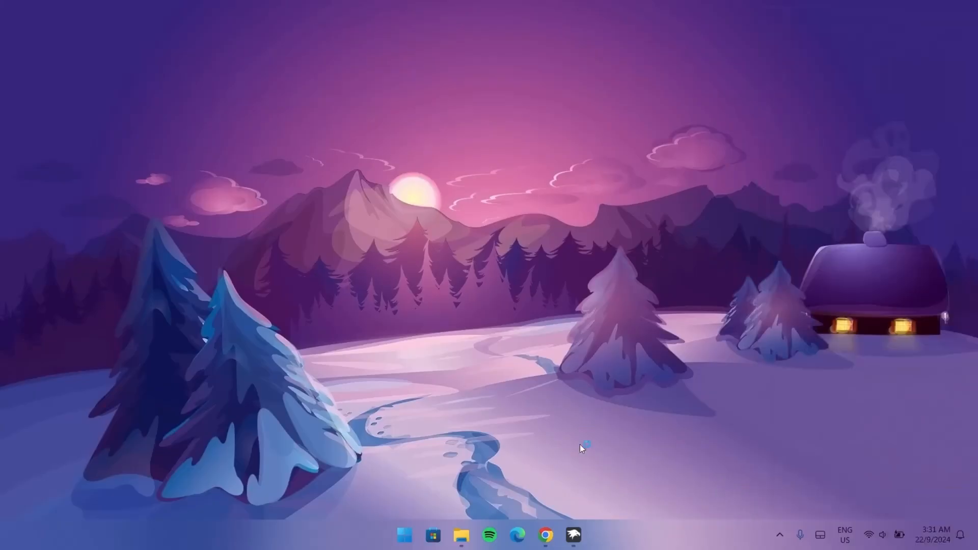
# Step: Download the Rainmeter 4.5.20 installer from the rainmeter.net tab in Chrome
pyautogui.click(539, 536)
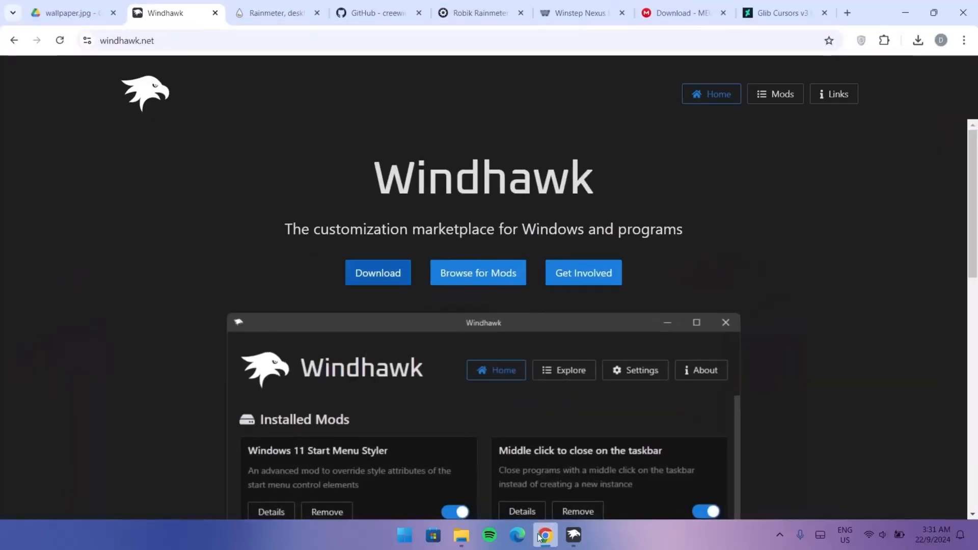
pyautogui.click(277, 11)
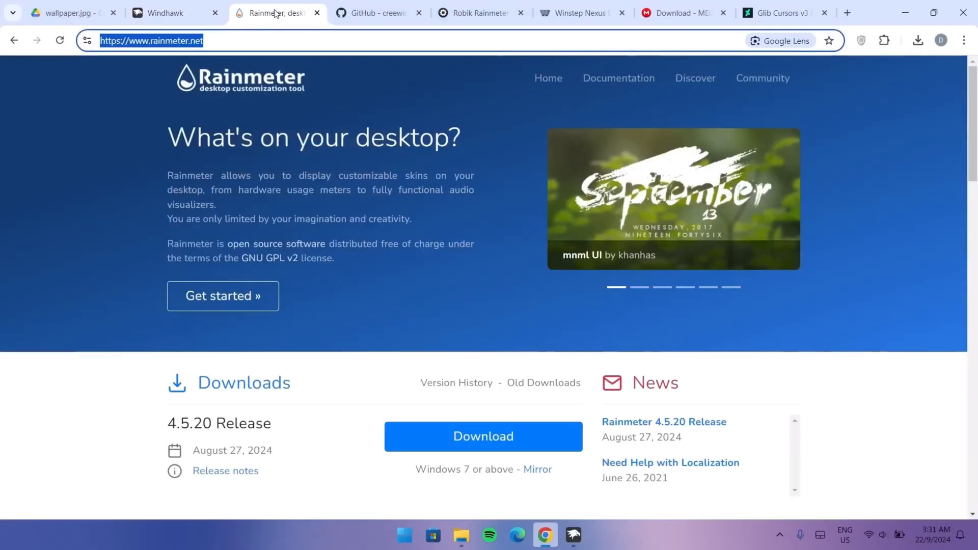
pyautogui.scroll(-2, 342, 373)
pyautogui.scroll(2, 271, 237)
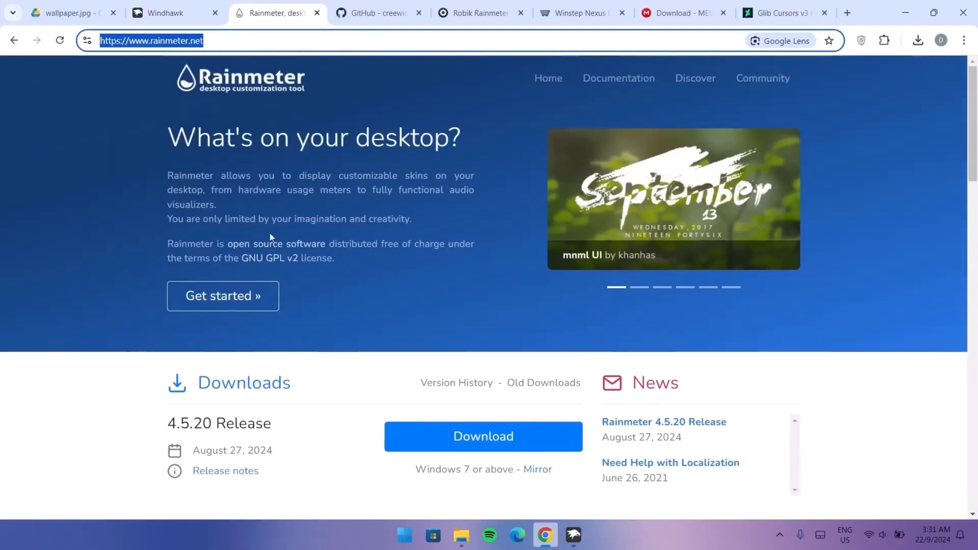
pyautogui.click(451, 437)
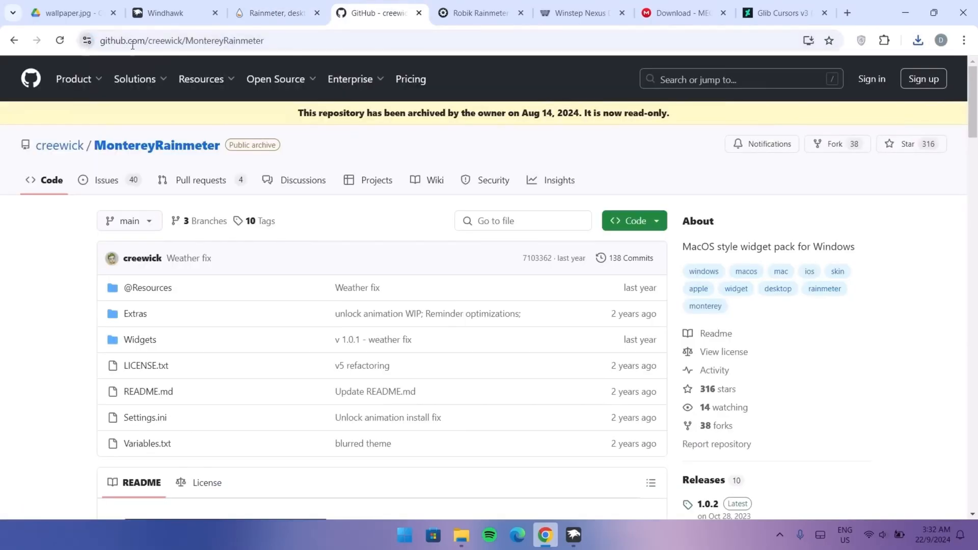
# Step: Download the Monterey_1.0.2.rmskin asset from the latest MontereyRainmeter release on GitHub
pyautogui.scroll(-5, 738, 224)
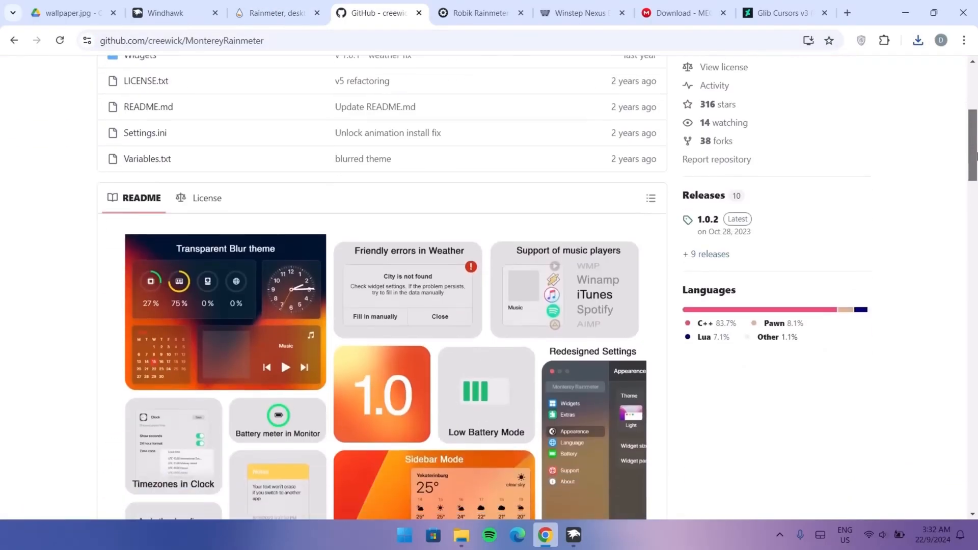
pyautogui.click(738, 224)
pyautogui.scroll(-2, 957, 229)
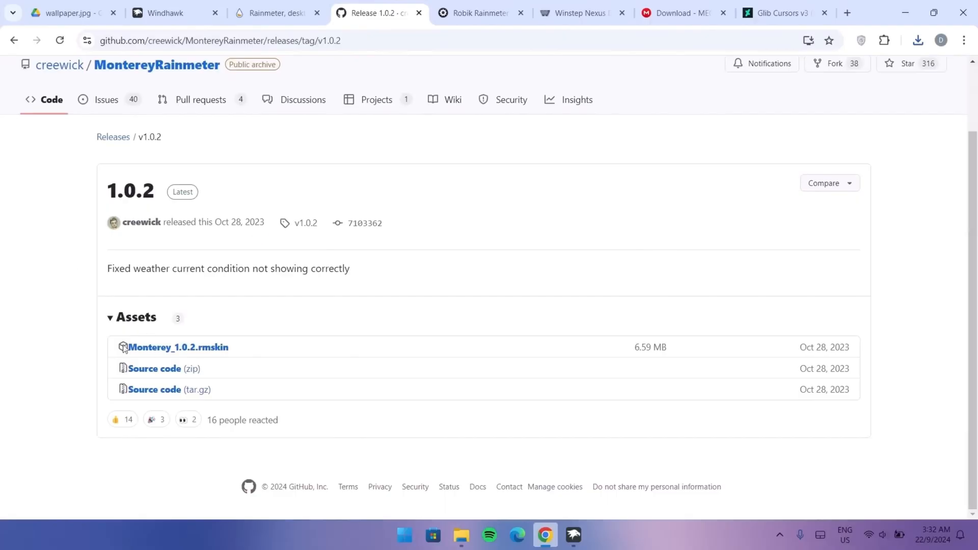
pyautogui.click(137, 346)
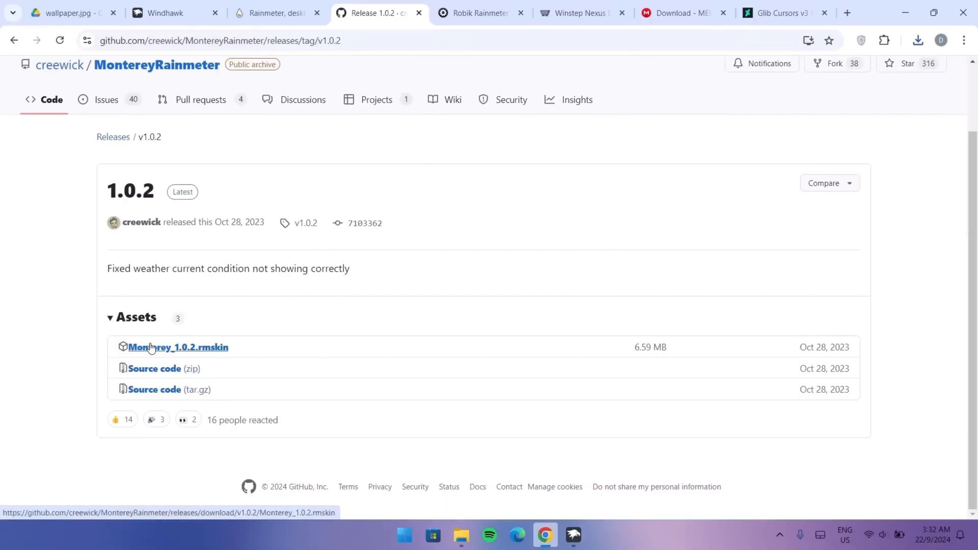
# Step: Download the robik.rmskin skin from the VisualSkins Robik page
pyautogui.click(479, 13)
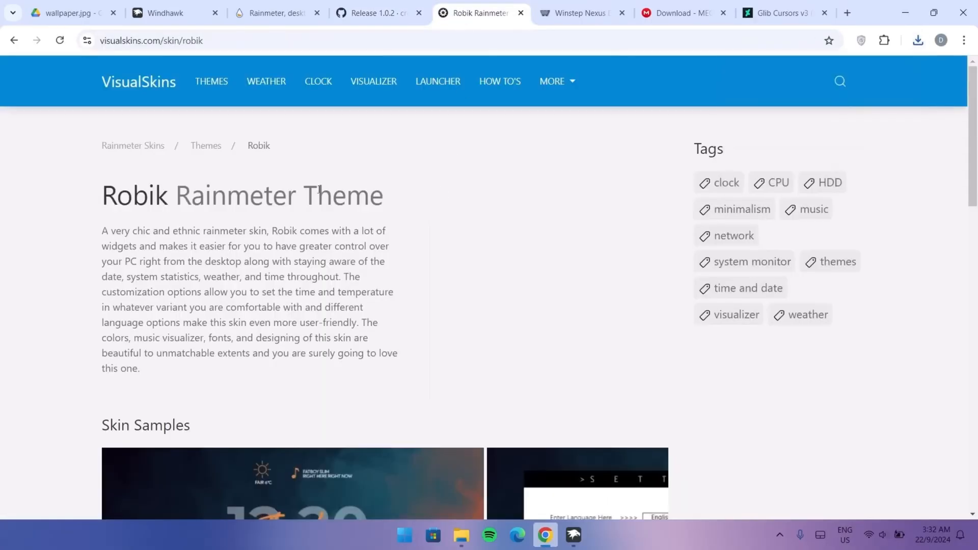
pyautogui.moveTo(976, 91); pyautogui.dragTo(963, 280)
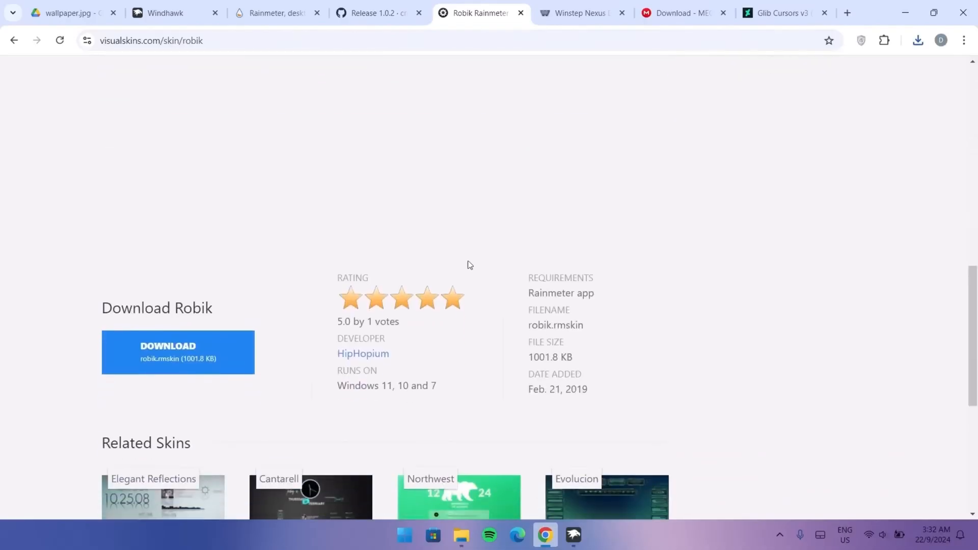
pyautogui.click(155, 359)
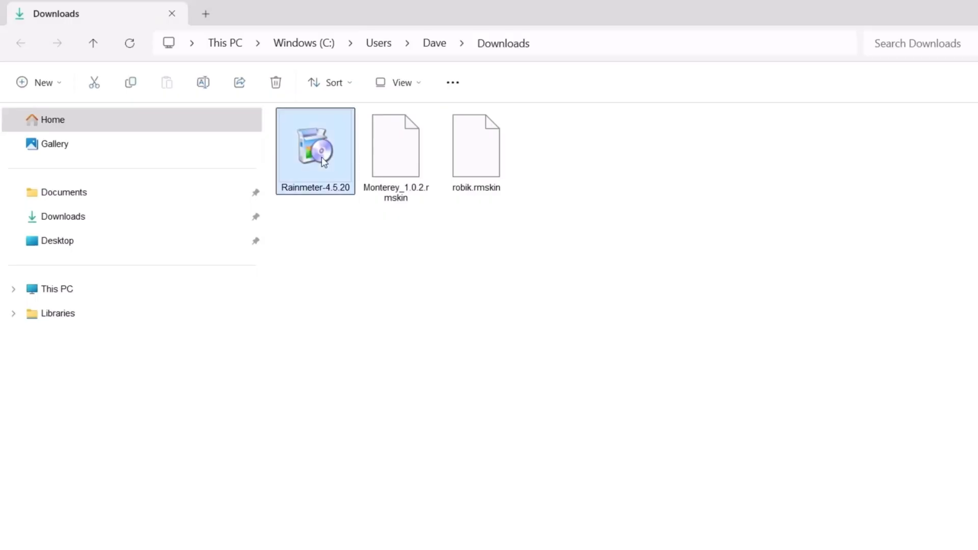
# Step: Run the Rainmeter installer with the standard installation and finish setup
pyautogui.doubleClick(322, 157)
pyautogui.click(583, 350)
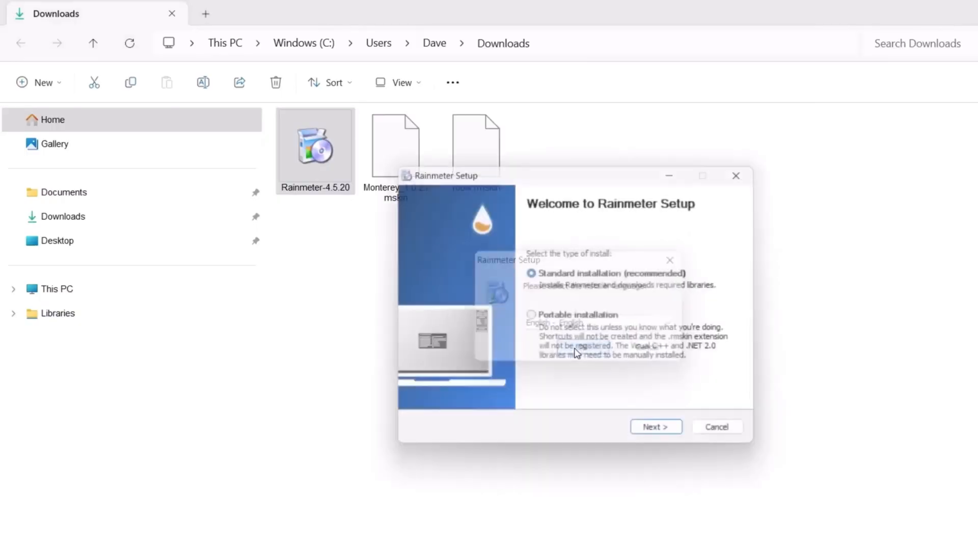
pyautogui.click(665, 437)
pyautogui.click(664, 437)
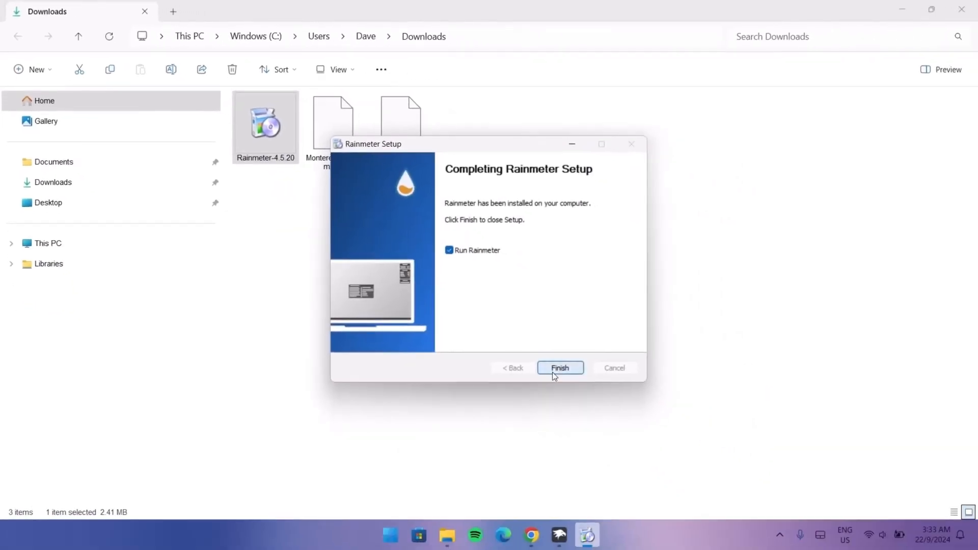
pyautogui.click(663, 440)
# Step: Show the desktop and unload the default Rainmeter welcome, disks, system and clock skins
pyautogui.press('super+d')
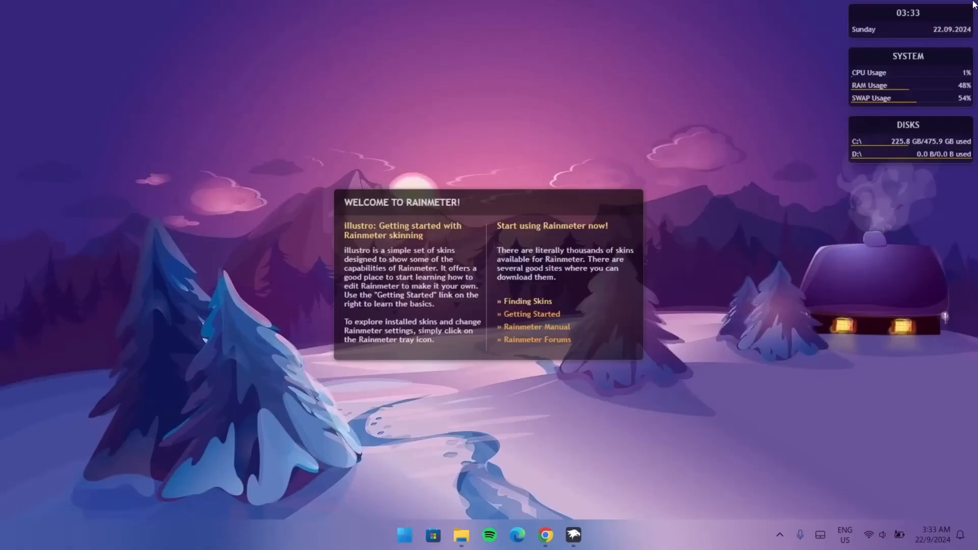
pyautogui.rightClick(573, 351)
pyautogui.click(585, 433)
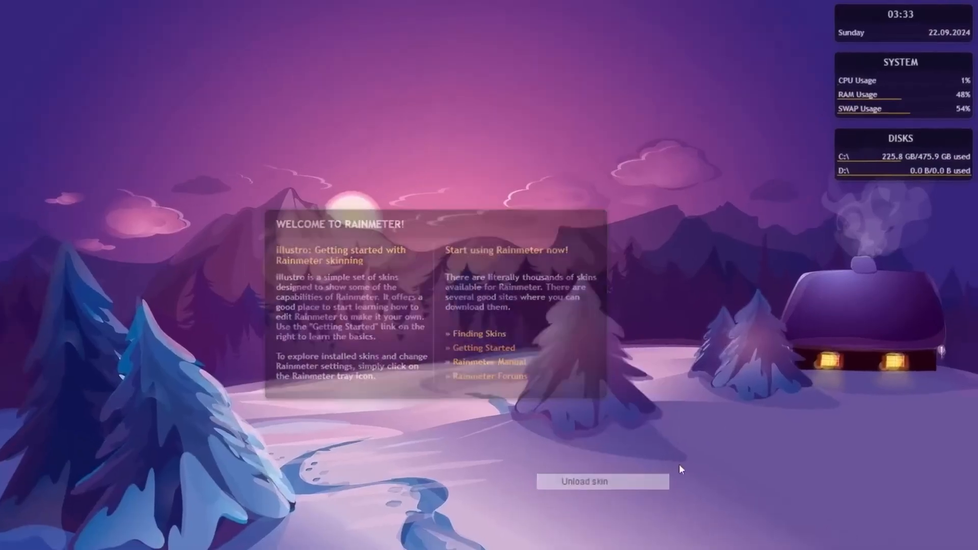
pyautogui.rightClick(871, 139)
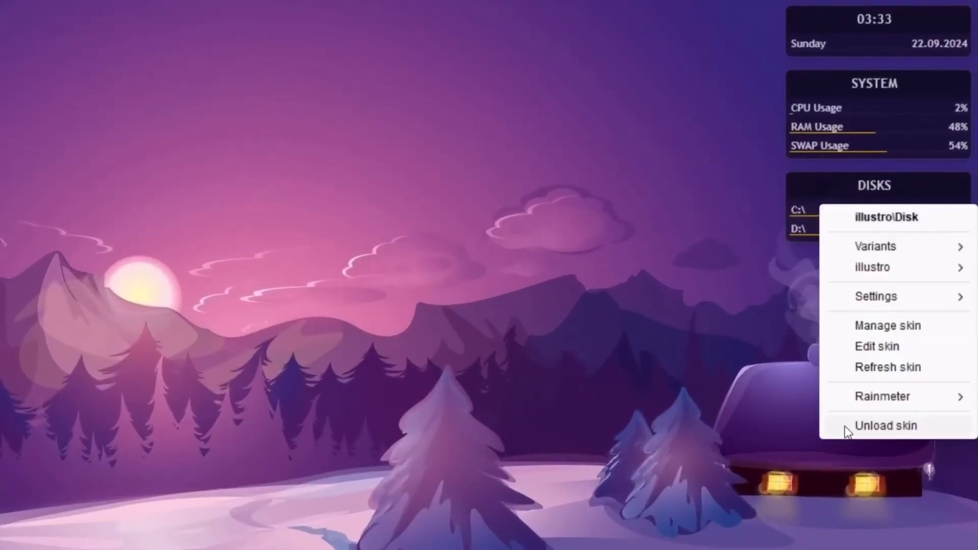
pyautogui.click(844, 425)
pyautogui.rightClick(823, 134)
pyautogui.click(855, 341)
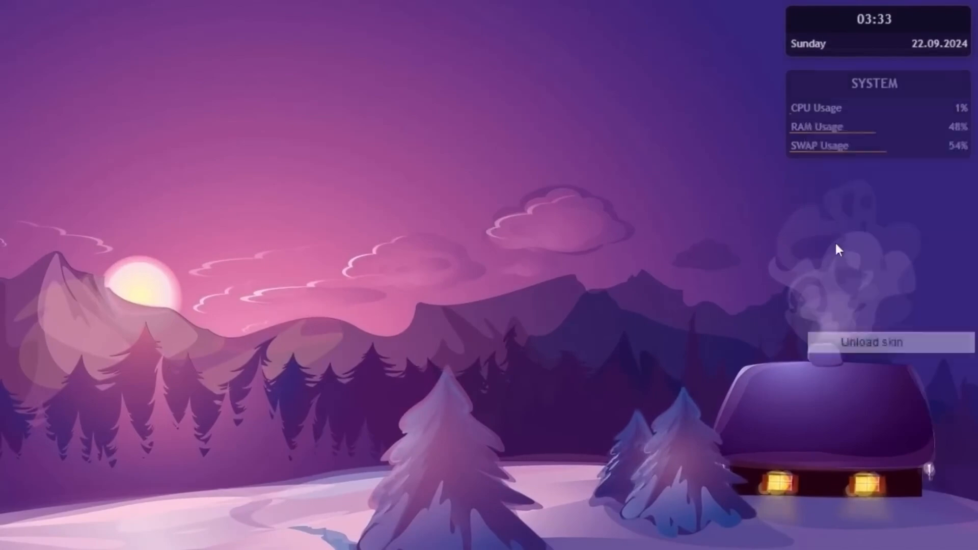
pyautogui.rightClick(810, 46)
pyautogui.click(856, 267)
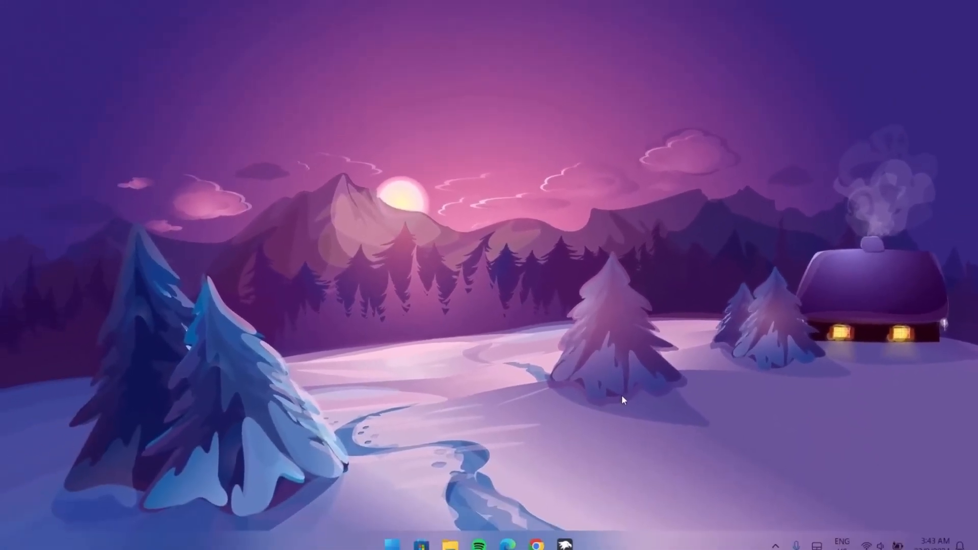
# Step: Install the robik.rmskin skin from the Downloads folder and minimize File Explorer
pyautogui.click(460, 534)
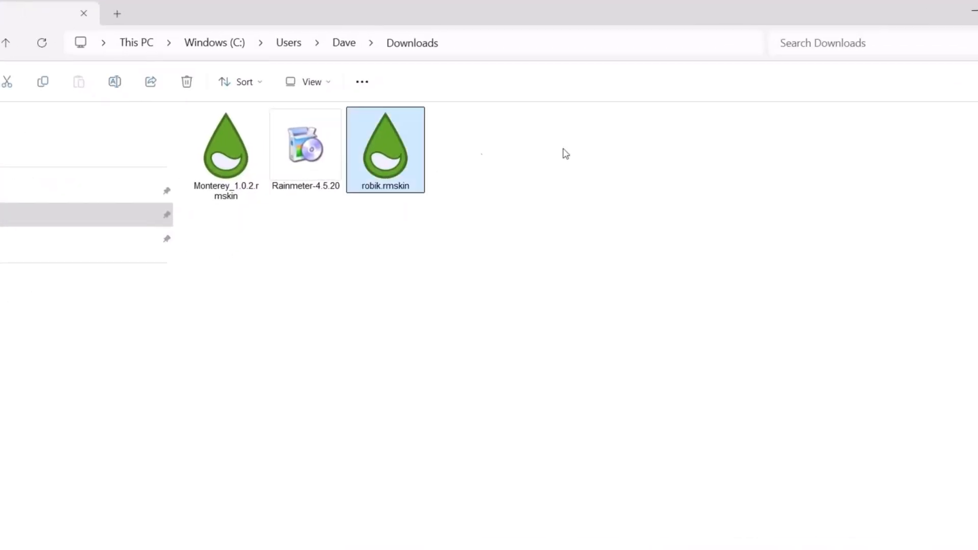
pyautogui.doubleClick(381, 158)
pyautogui.click(541, 453)
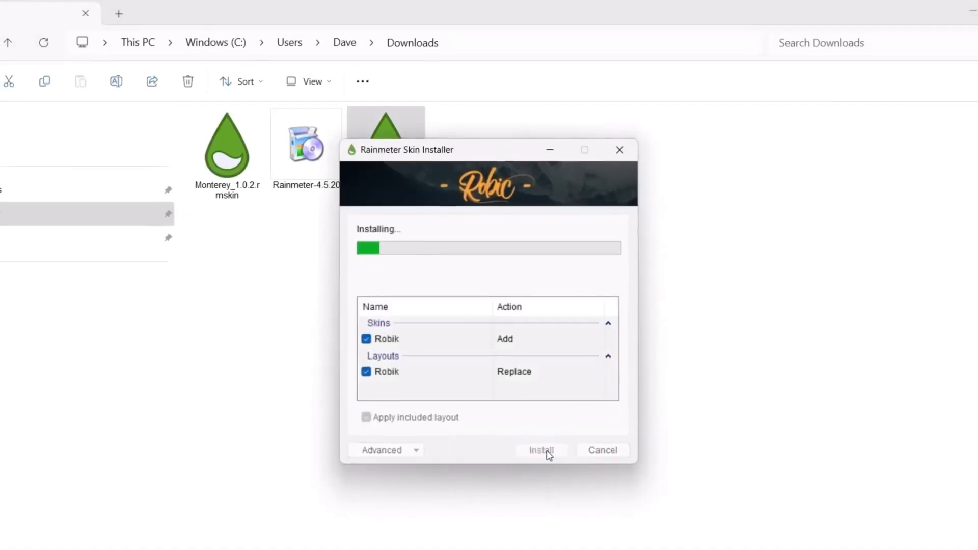
pyautogui.click(898, 11)
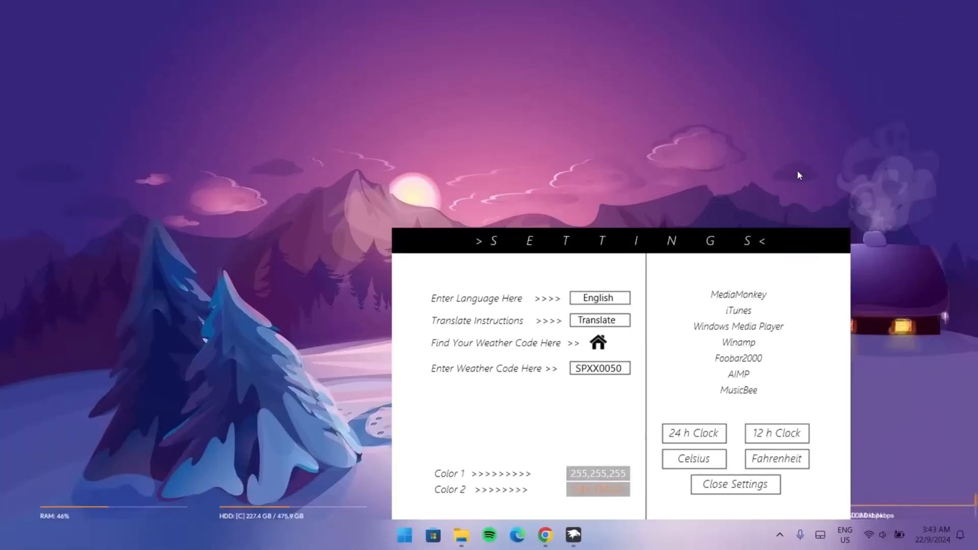
# Step: Unload Robik's bottom-bar meter and visualizer skins, keeping its clock, date and settings panel
pyautogui.moveTo(687, 240); pyautogui.dragTo(311, 90)
pyautogui.rightClick(817, 503)
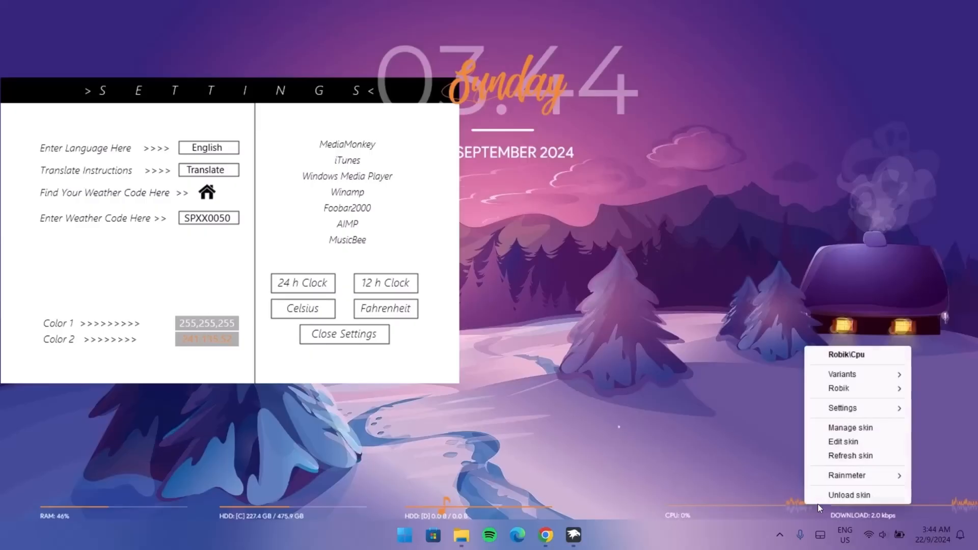
pyautogui.rightClick(846, 506)
pyautogui.rightClick(494, 503)
pyautogui.click(503, 496)
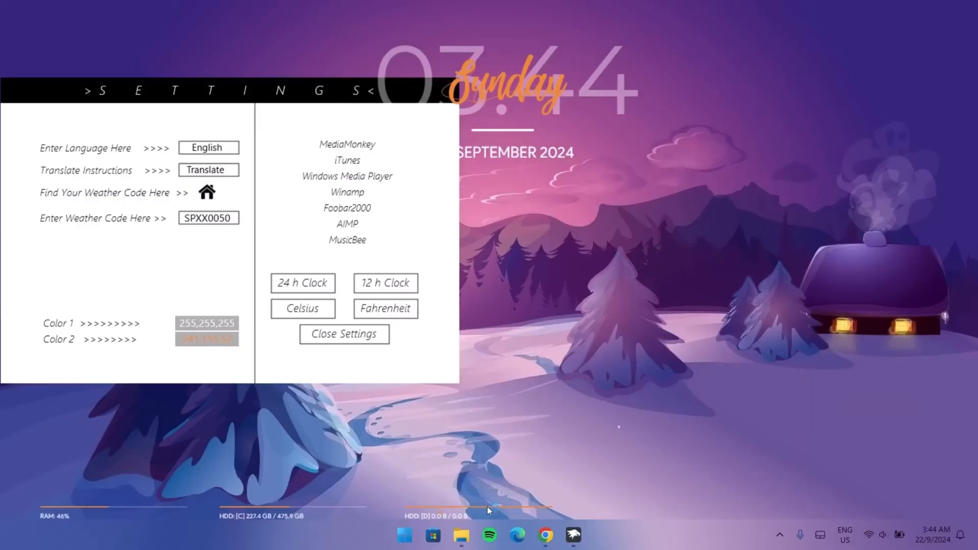
pyautogui.rightClick(486, 506)
pyautogui.click(515, 494)
pyautogui.rightClick(619, 426)
pyautogui.click(635, 417)
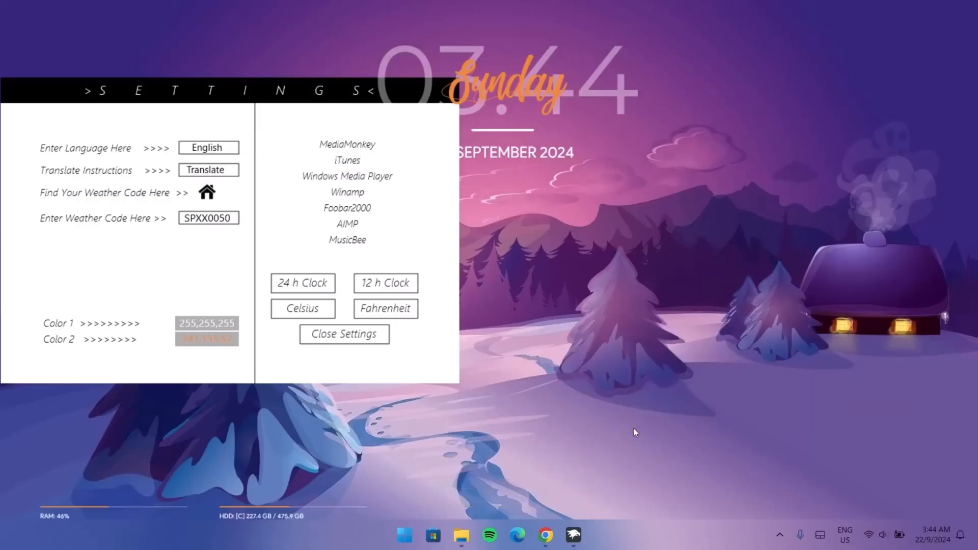
pyautogui.rightClick(284, 506)
pyautogui.click(298, 497)
pyautogui.rightClick(113, 507)
pyautogui.click(127, 499)
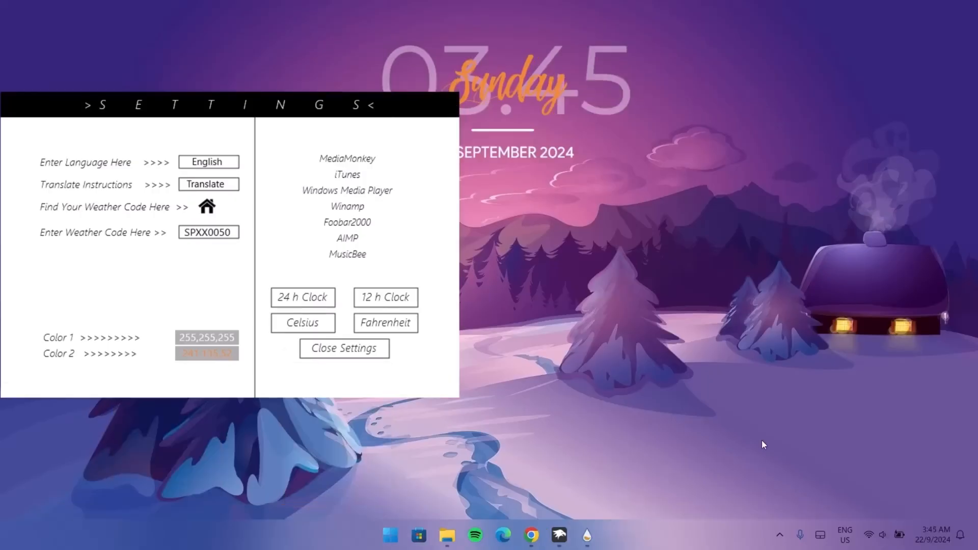
# Step: Install the Monterey_1.0.2.rmskin skin from the Downloads folder and move its settings window
pyautogui.click(447, 534)
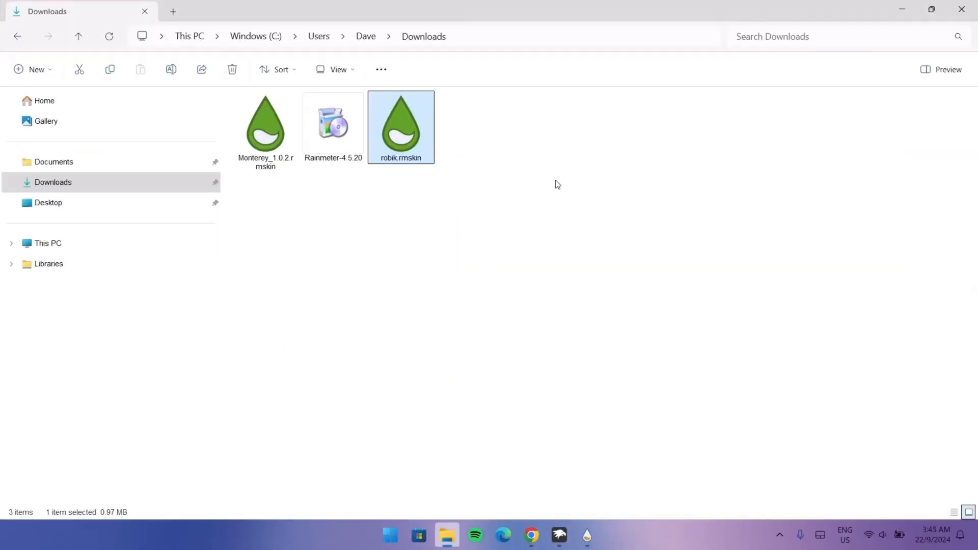
pyautogui.doubleClick(266, 127)
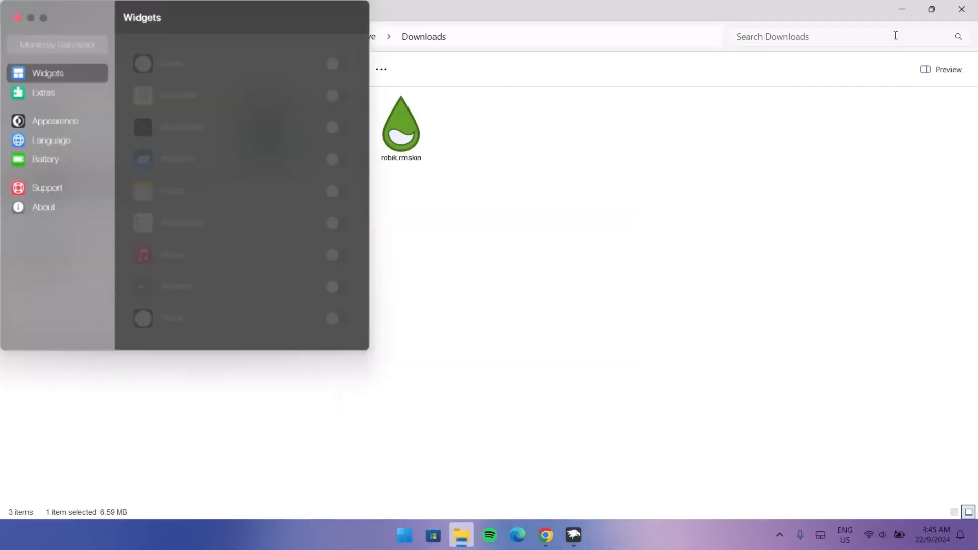
pyautogui.click(901, 10)
pyautogui.moveTo(402, 104); pyautogui.dragTo(339, 121)
pyautogui.moveTo(316, 25); pyautogui.dragTo(328, 98)
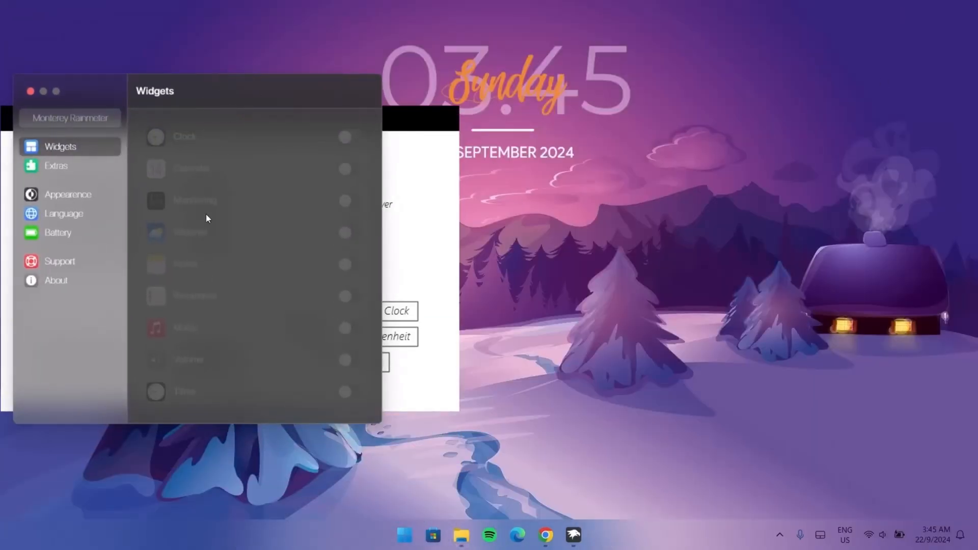
# Step: Enable the Weather, Music and Volume widgets in Monterey Rainmeter and arrange them along the desktop's bottom edge
pyautogui.click(340, 238)
pyautogui.moveTo(99, 39); pyautogui.dragTo(851, 195)
pyautogui.click(357, 329)
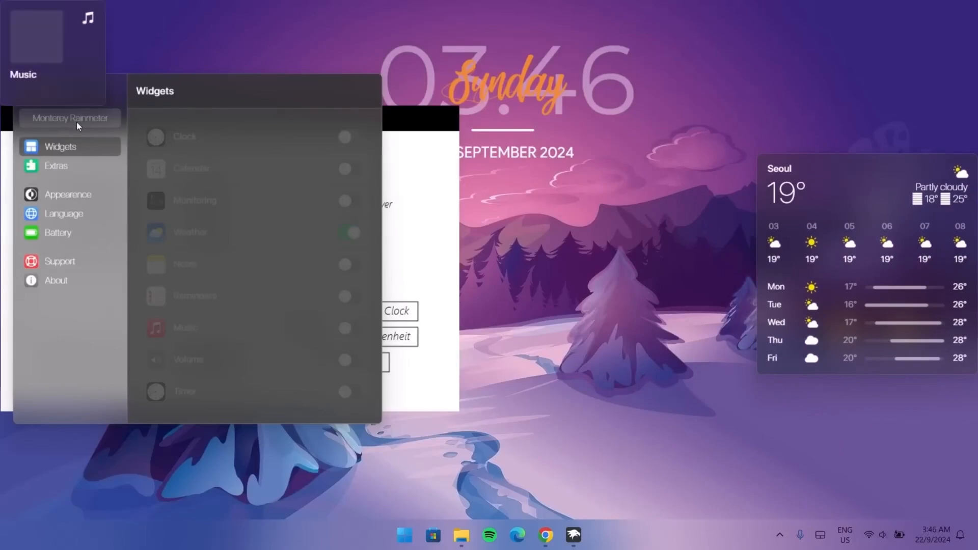
pyautogui.click(356, 361)
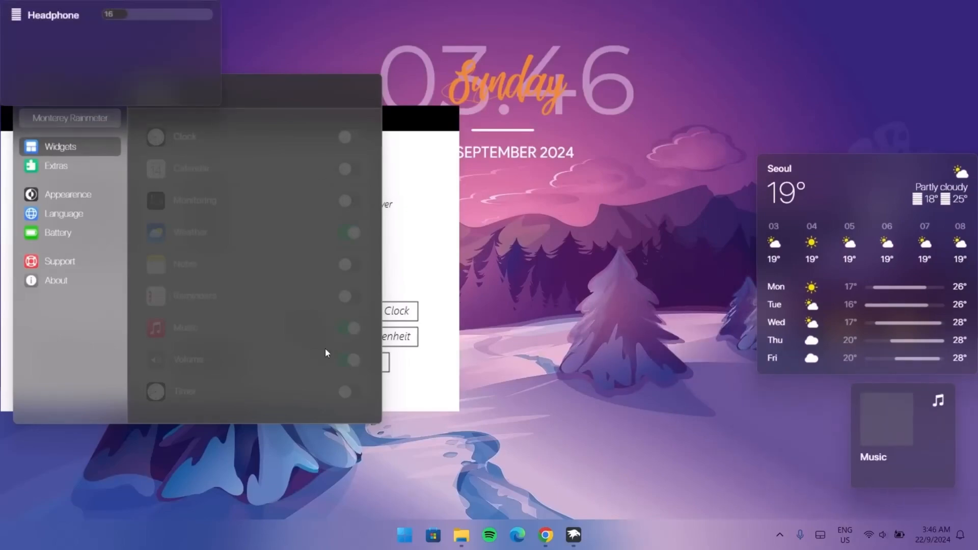
pyautogui.moveTo(116, 86); pyautogui.dragTo(692, 453)
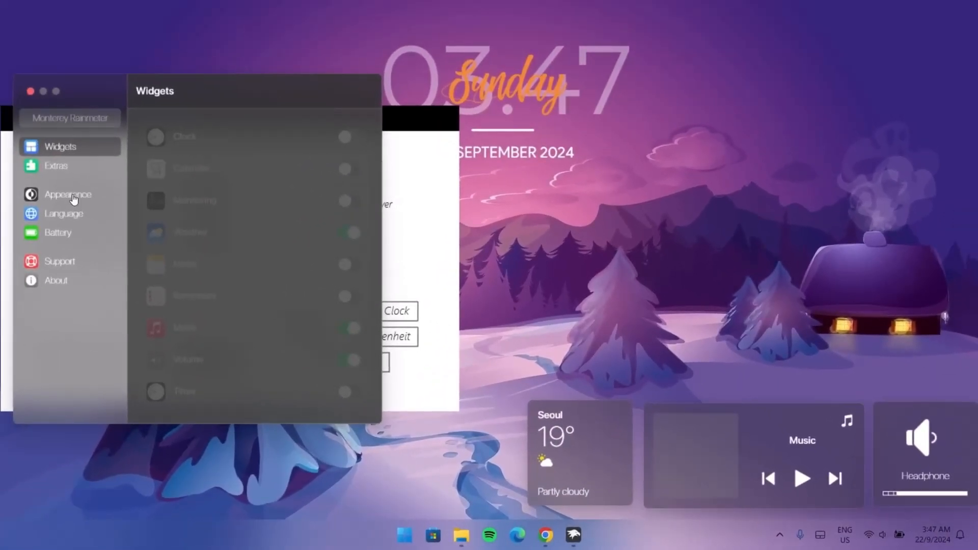
# Step: In Monterey's Appearance settings, set the widget size to 55 and adjust the widget padding
pyautogui.click(71, 195)
pyautogui.click(350, 220)
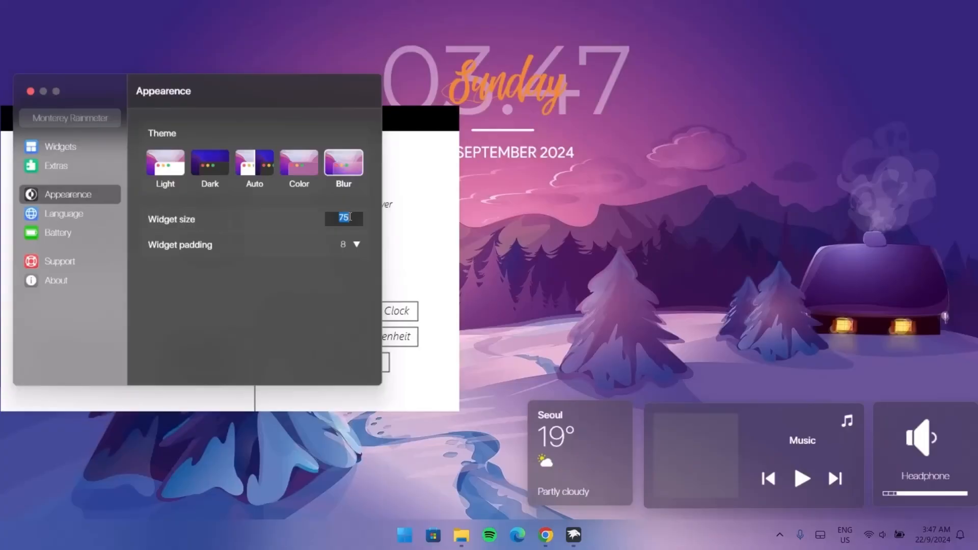
pyautogui.write('55')
pyautogui.press('Return')
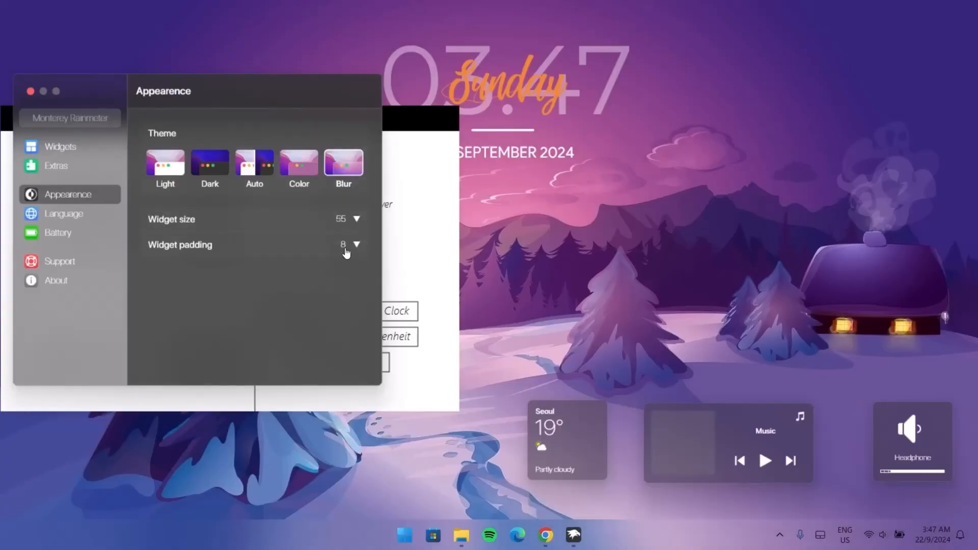
pyautogui.click(344, 245)
pyautogui.press('Return')
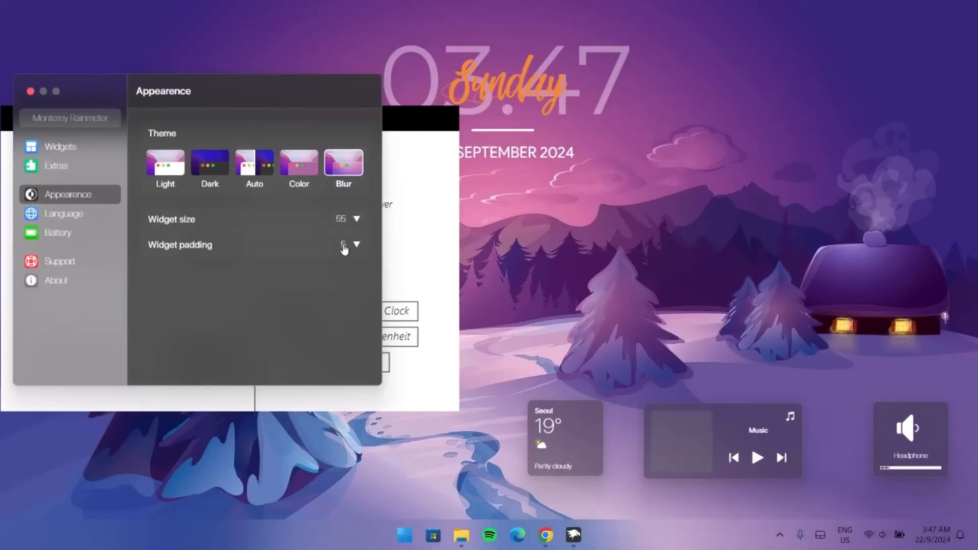
# Step: Move the Volume, Music and Weather widgets together into the desktop's bottom-right corner
pyautogui.moveTo(893, 417); pyautogui.dragTo(916, 448)
pyautogui.moveTo(721, 418); pyautogui.dragTo(809, 446)
pyautogui.moveTo(562, 417); pyautogui.dragTo(675, 450)
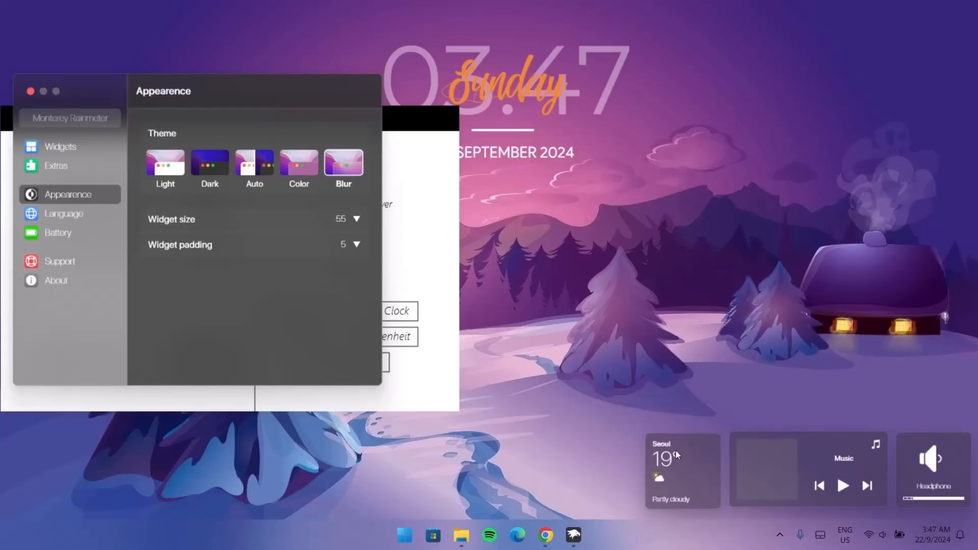
# Step: Edit the Weather widget and set its city to New York, then save
pyautogui.rightClick(664, 454)
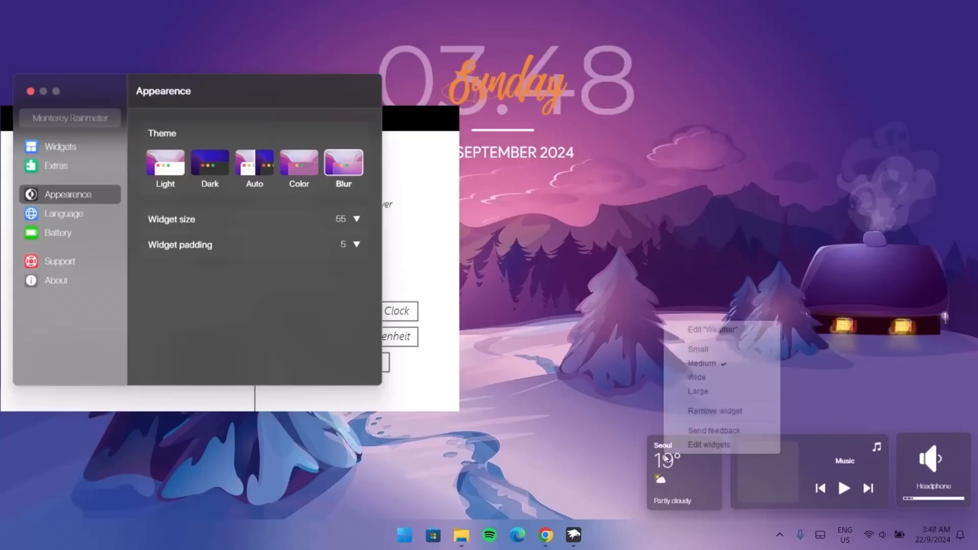
pyautogui.click(692, 332)
pyautogui.doubleClick(767, 451)
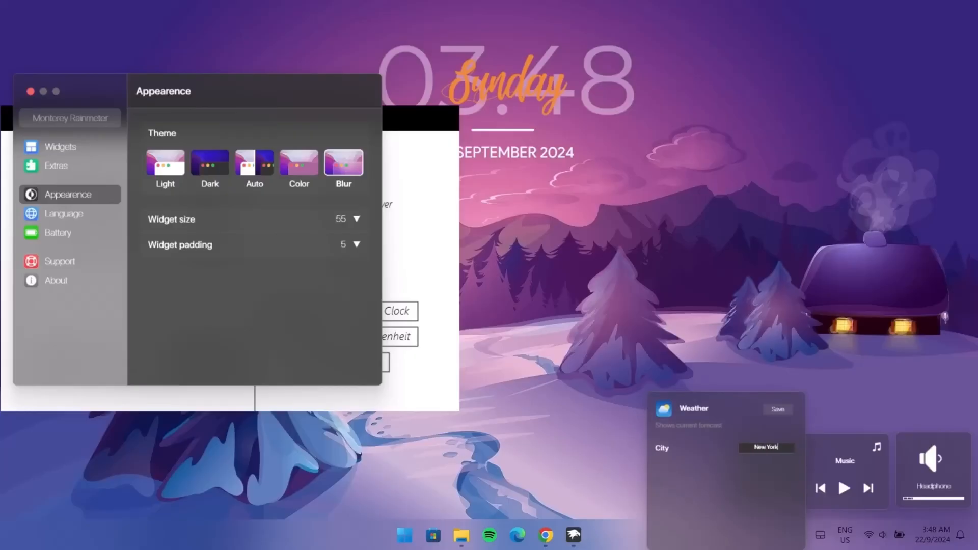
pyautogui.click(779, 410)
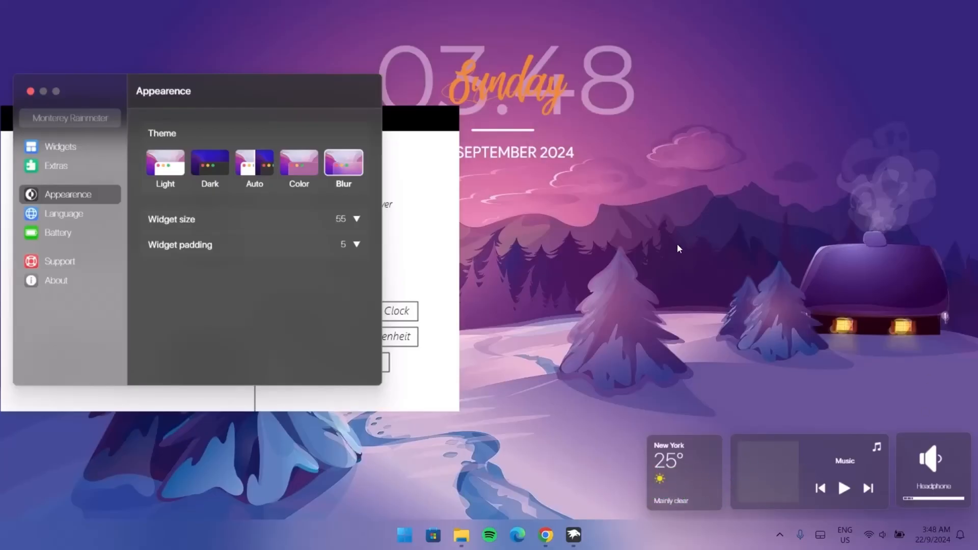
# Step: Close the Monterey settings window and move Robik's settings panel slightly higher
pyautogui.click(31, 92)
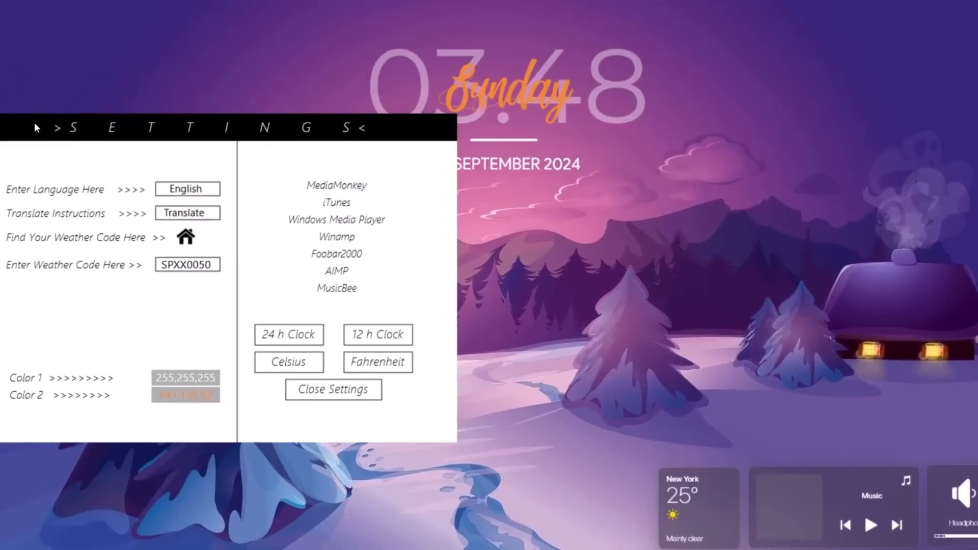
pyautogui.moveTo(34, 122); pyautogui.dragTo(51, 204)
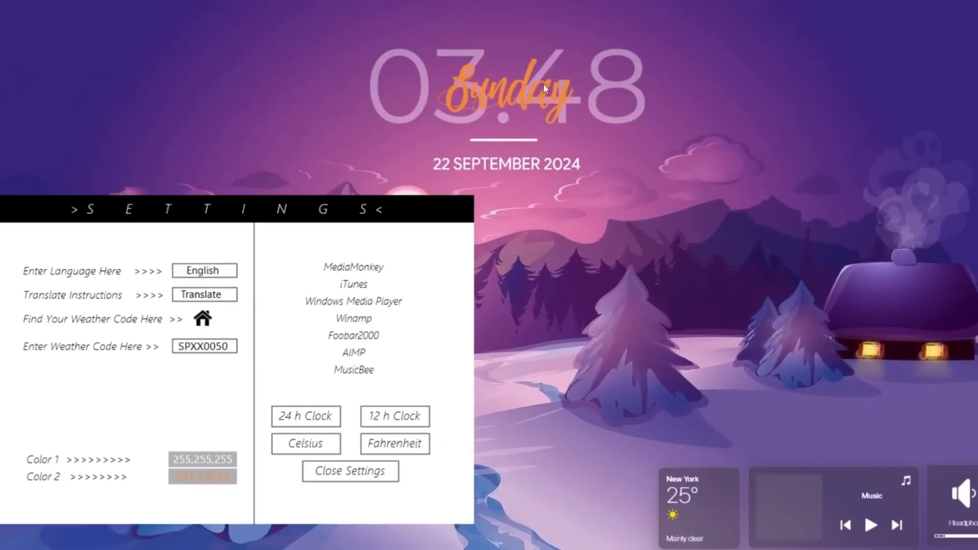
pyautogui.moveTo(344, 197); pyautogui.dragTo(344, 167)
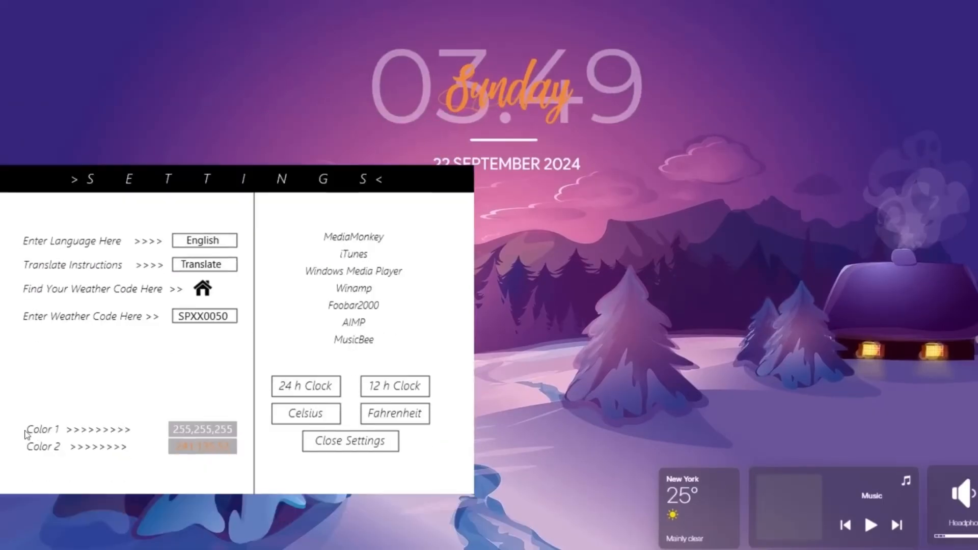
# Step: Set Robik's Color 1 to RGB 37,10,245 in the RainRGB color picker
pyautogui.click(198, 433)
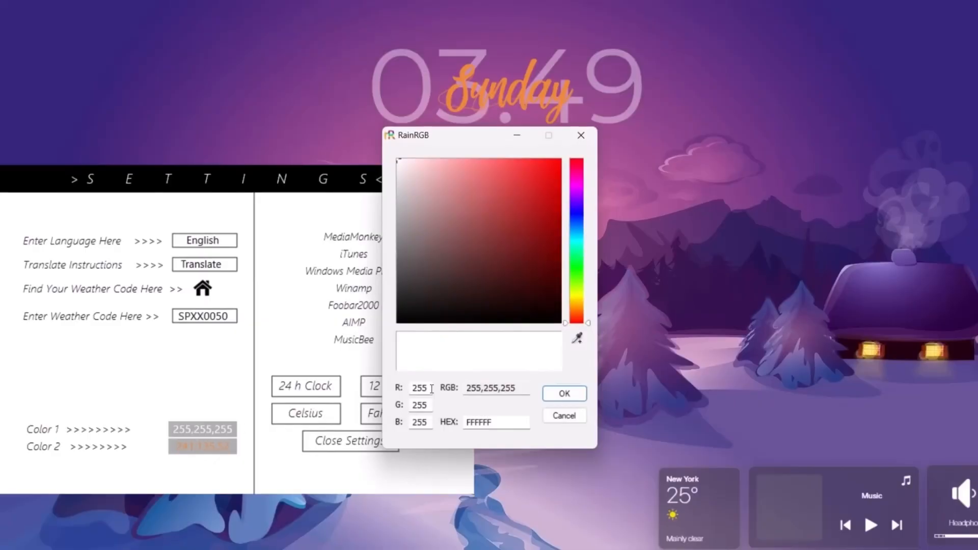
pyautogui.press('Tab')
pyautogui.press('Tab')
pyautogui.write('37')
pyautogui.press('Tab')
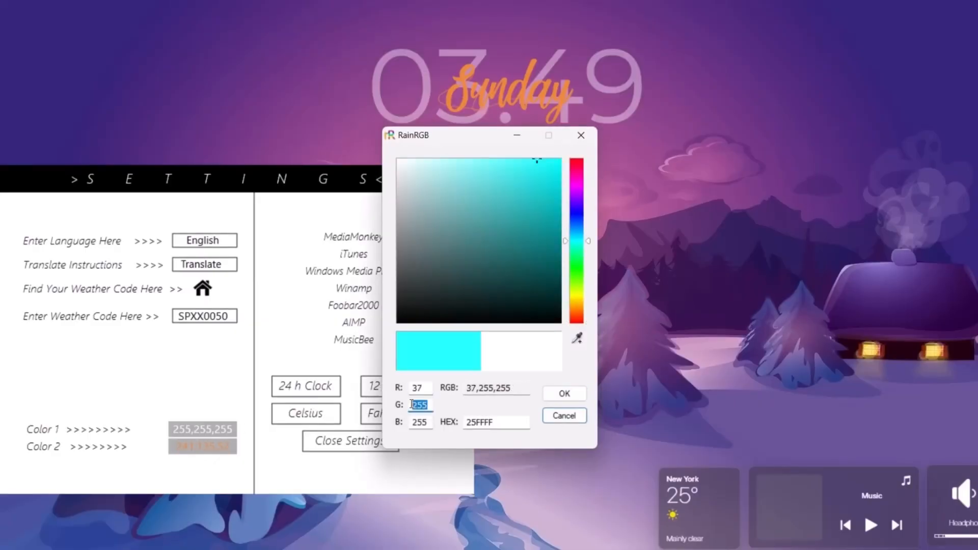
pyautogui.write('10')
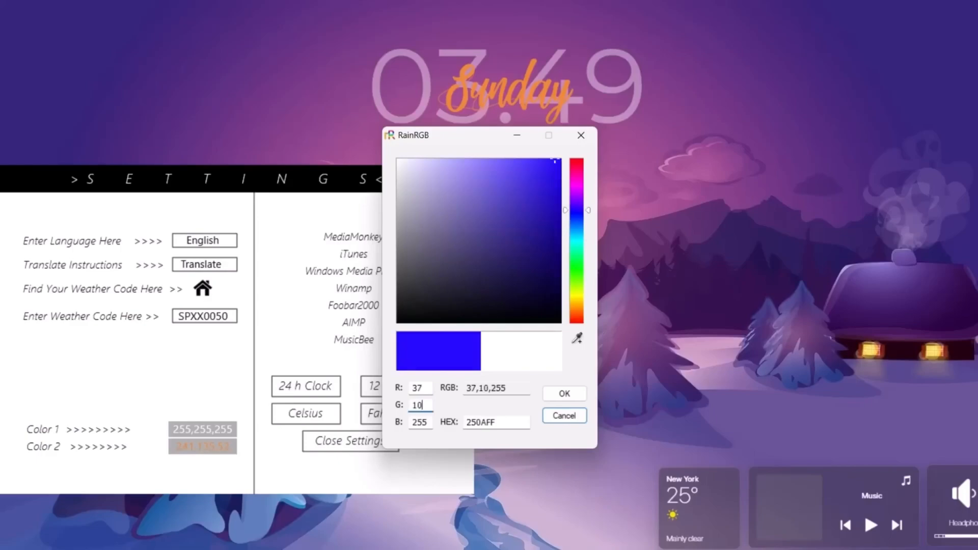
pyautogui.press('BackSpace')
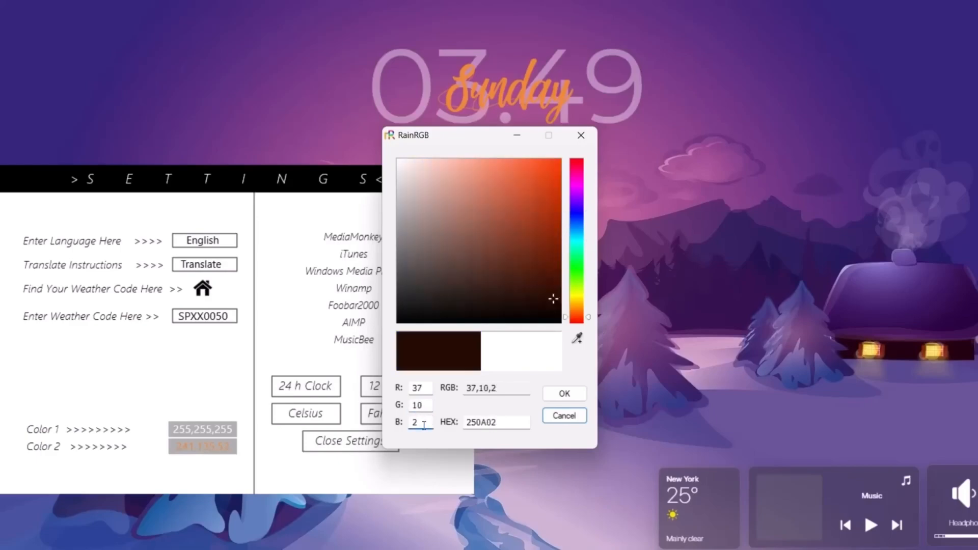
pyautogui.write('45')
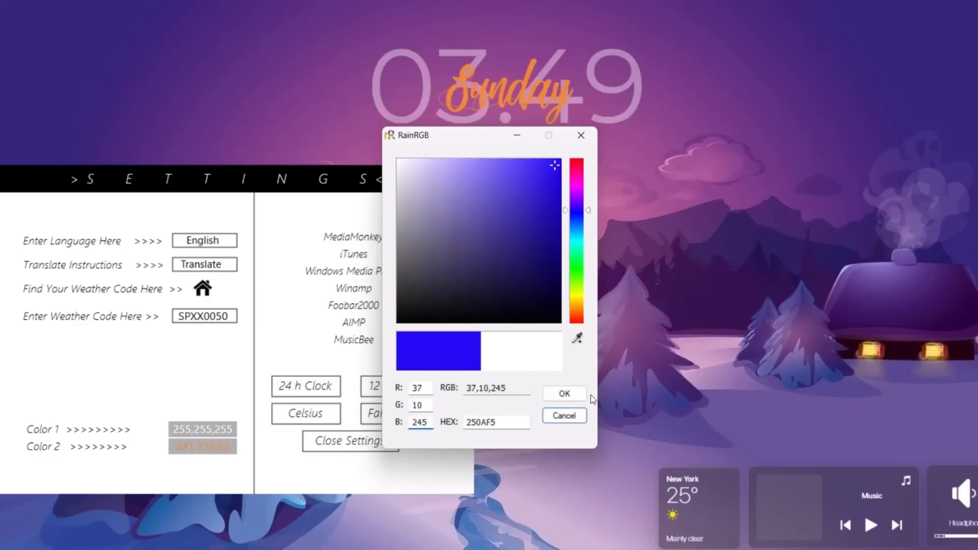
pyautogui.click(564, 393)
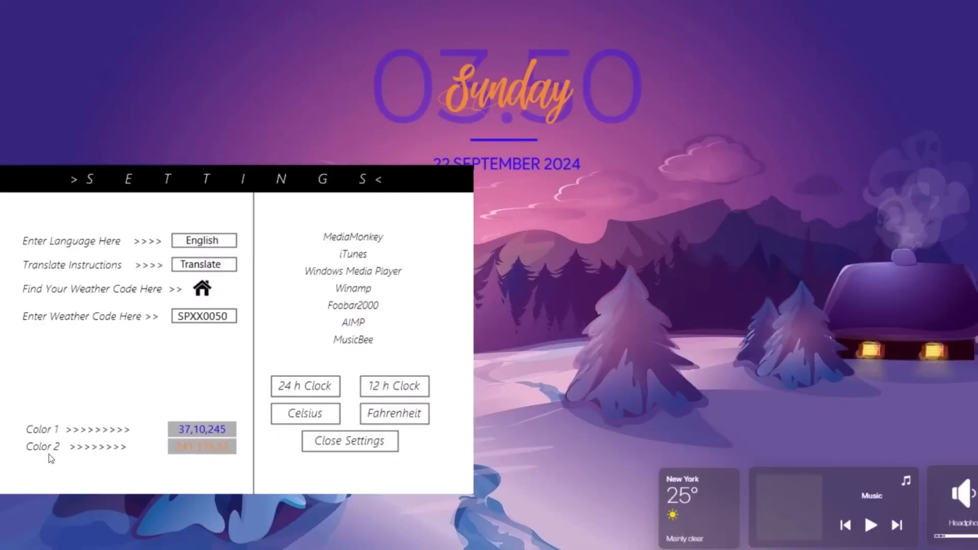
# Step: Set Robik's Color 2 to RGB 250,251,252 and close the Robik settings panel
pyautogui.click(187, 453)
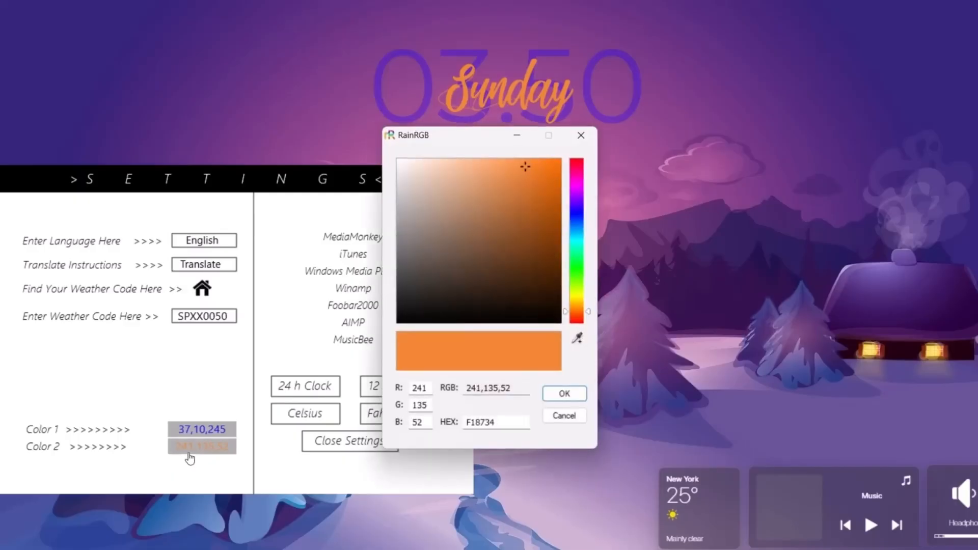
pyautogui.click(420, 385)
pyautogui.press('BackSpace')
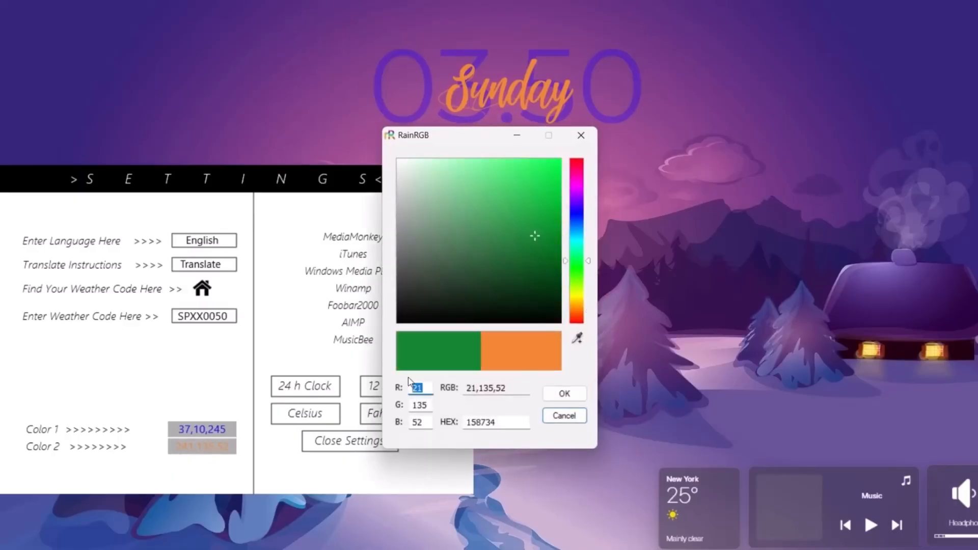
pyautogui.write('250')
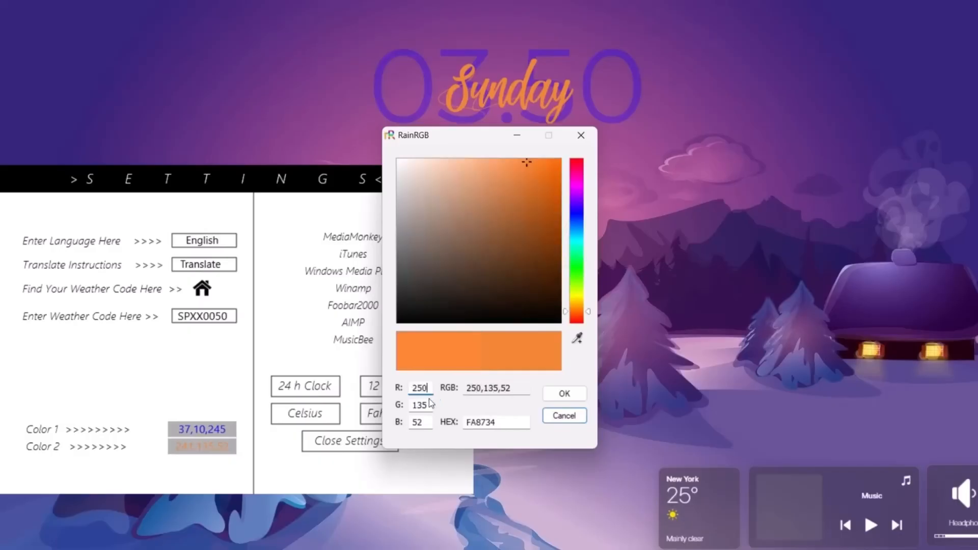
pyautogui.press('Tab')
pyautogui.write('251')
pyautogui.press('Tab')
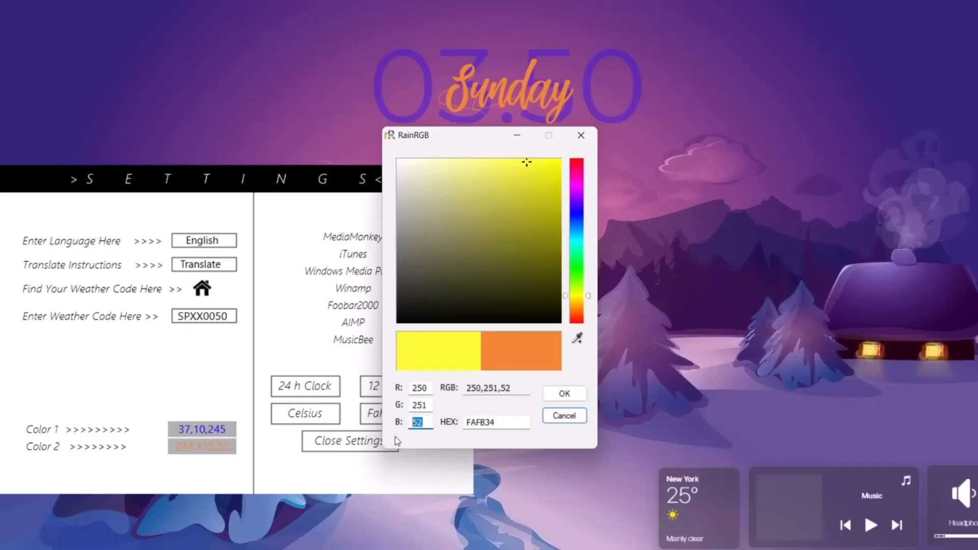
pyautogui.write('252')
pyautogui.click(577, 397)
pyautogui.moveTo(397, 181); pyautogui.dragTo(383, 239)
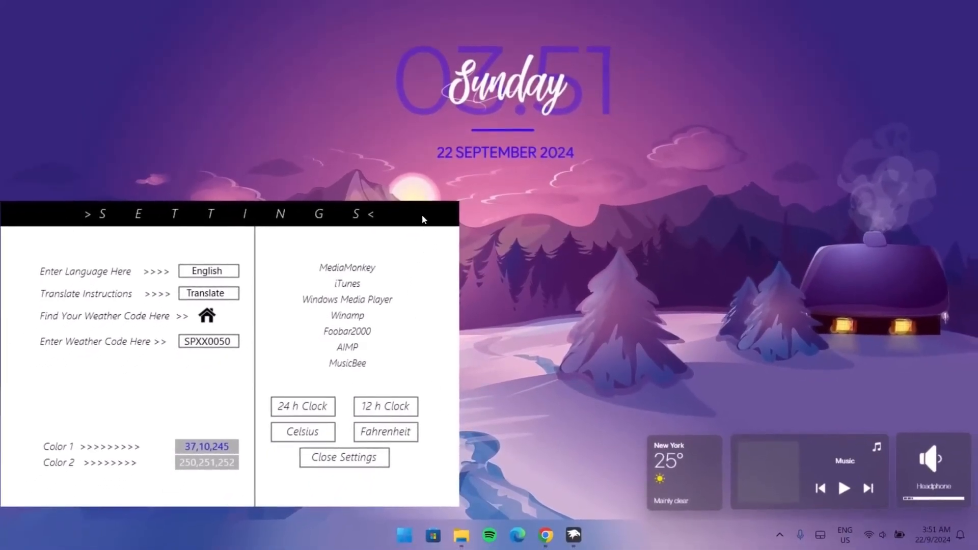
pyautogui.click(357, 458)
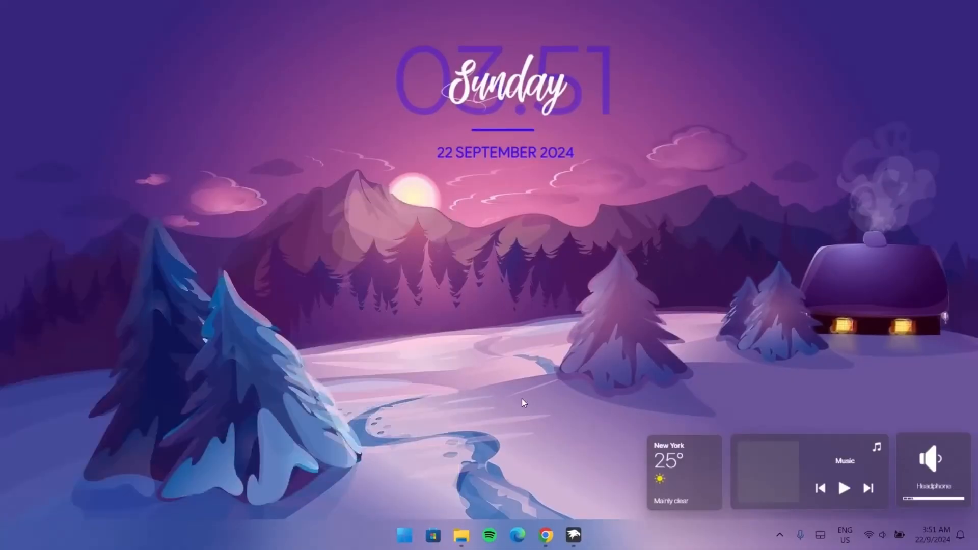
# Step: Open Manage Rainmeter and load Robik's Visualizer.ini skin
pyautogui.click(779, 535)
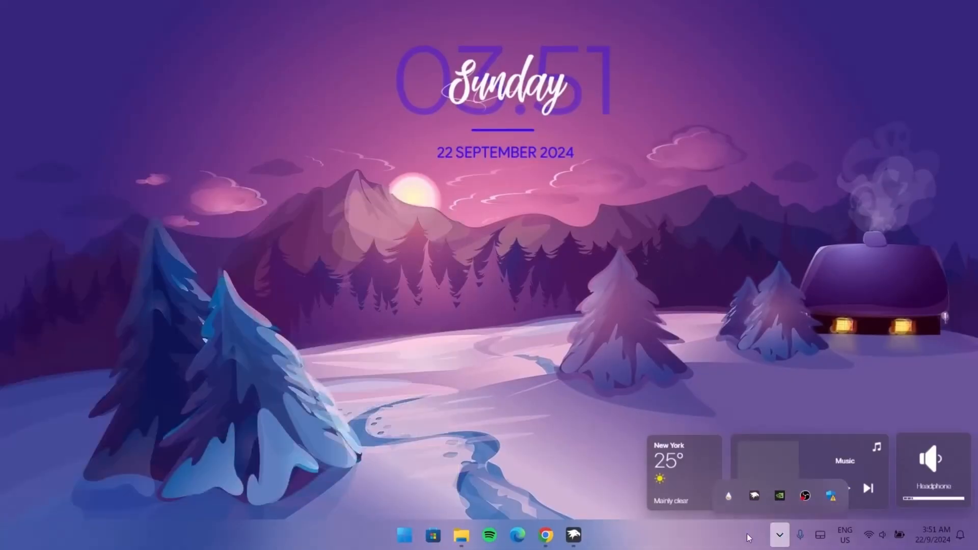
pyautogui.click(725, 496)
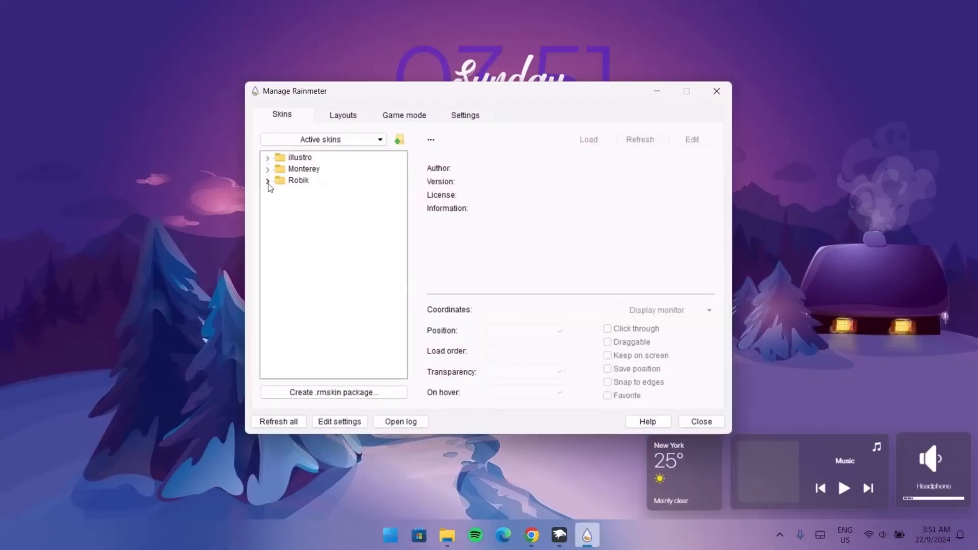
pyautogui.click(268, 182)
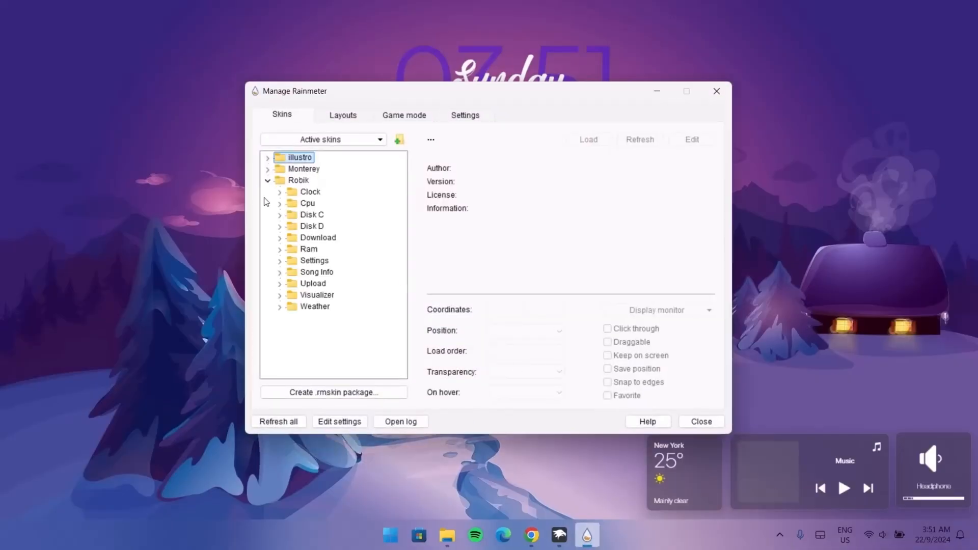
pyautogui.click(280, 296)
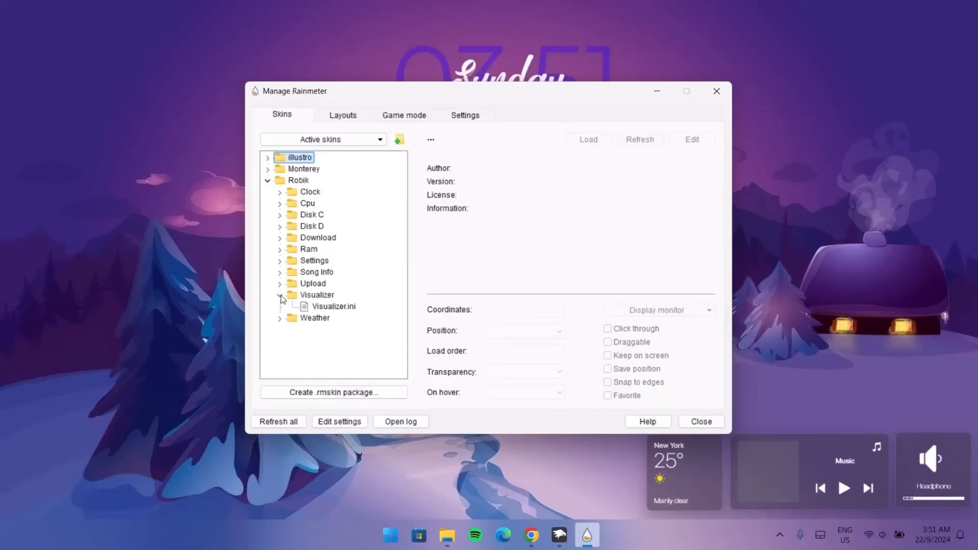
pyautogui.click(319, 307)
pyautogui.click(601, 144)
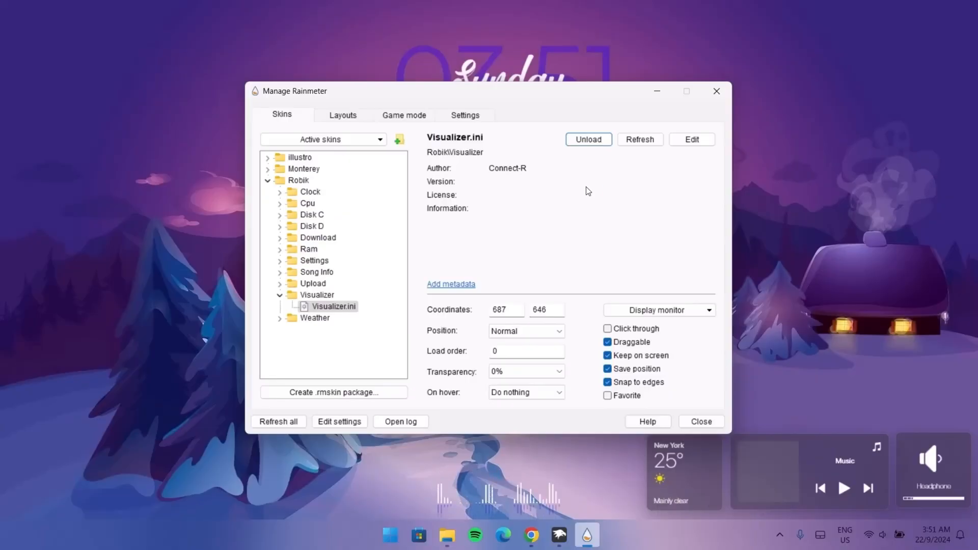
# Step: Minimize the Rainmeter manager and place the visualizer just above the Music widget at the bottom-right
pyautogui.click(280, 295)
pyautogui.click(277, 170)
pyautogui.click(267, 181)
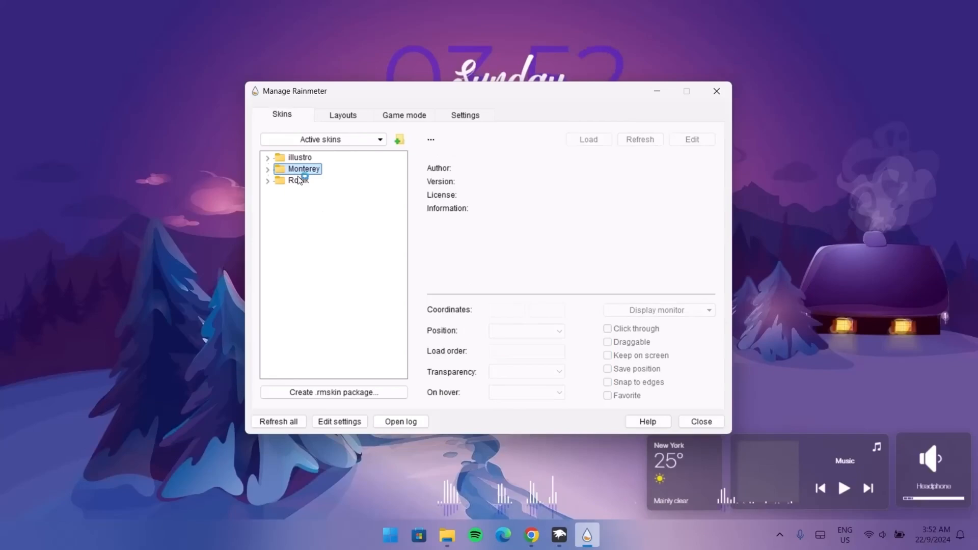
pyautogui.click(649, 85)
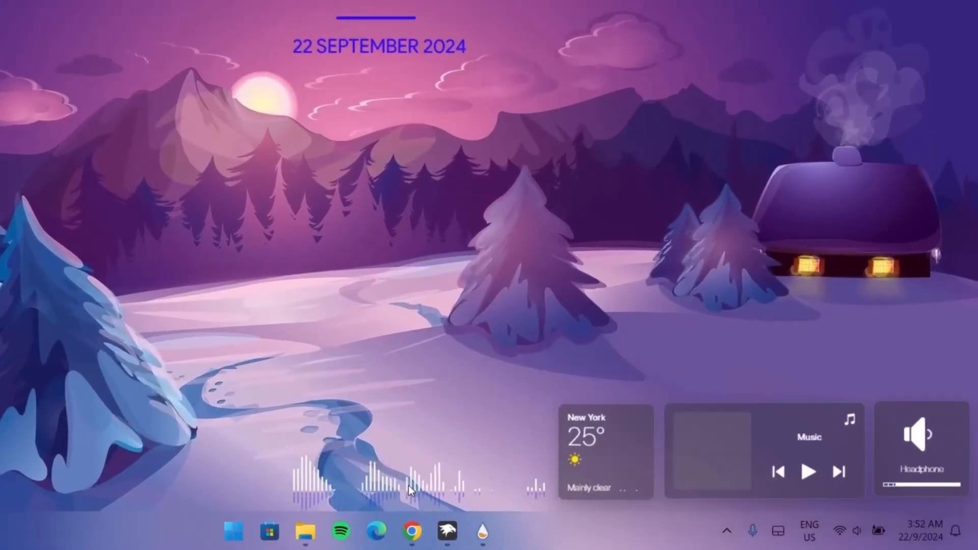
pyautogui.moveTo(409, 468); pyautogui.dragTo(626, 346)
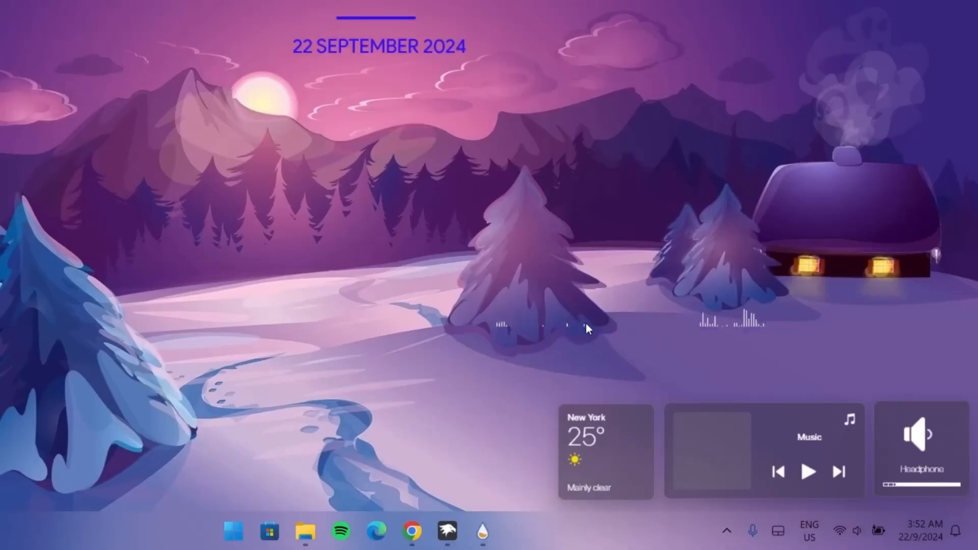
pyautogui.moveTo(569, 325); pyautogui.dragTo(699, 382)
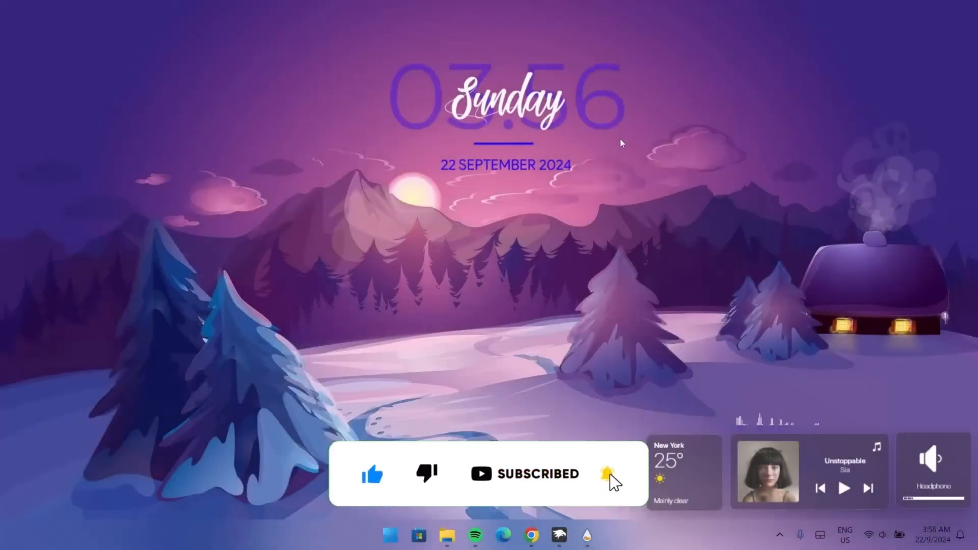
# Step: In Chrome, download Winstep Nexus and the dock_icons_for_Nexus.zip icon pack from MEGA
pyautogui.click(587, 534)
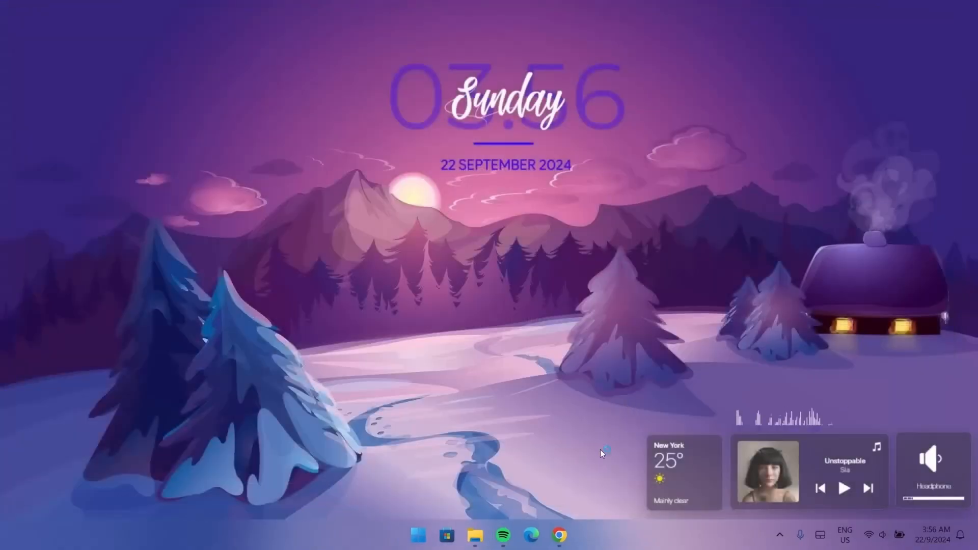
pyautogui.click(559, 535)
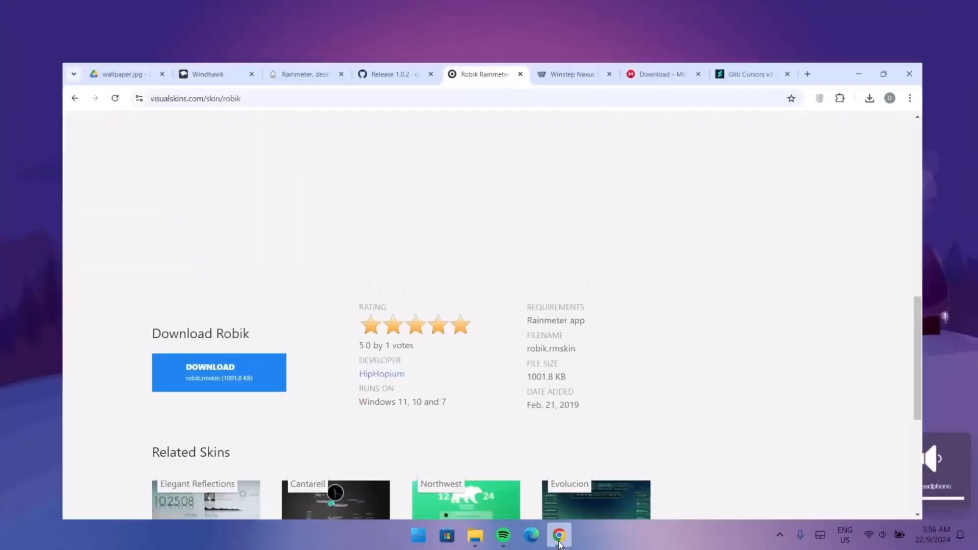
pyautogui.click(613, 16)
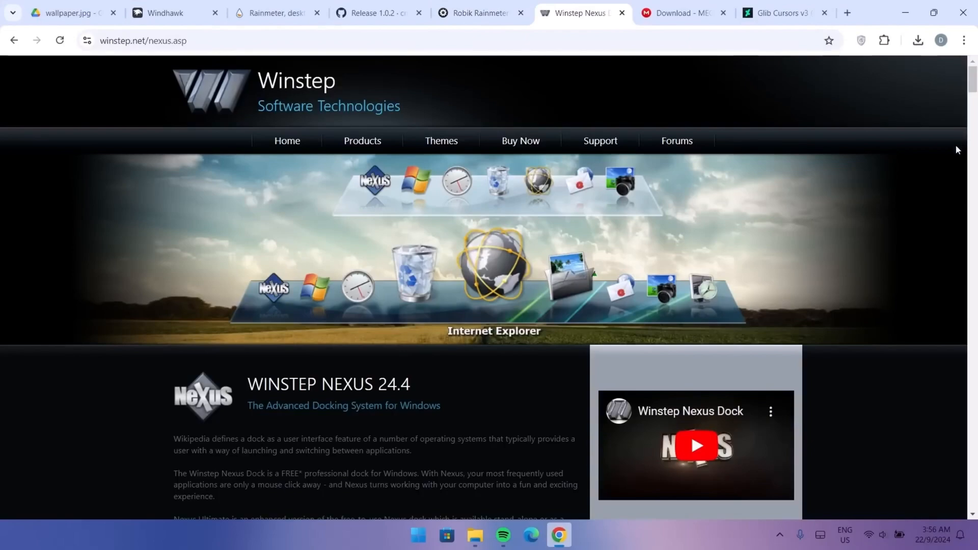
pyautogui.moveTo(973, 81); pyautogui.dragTo(973, 99)
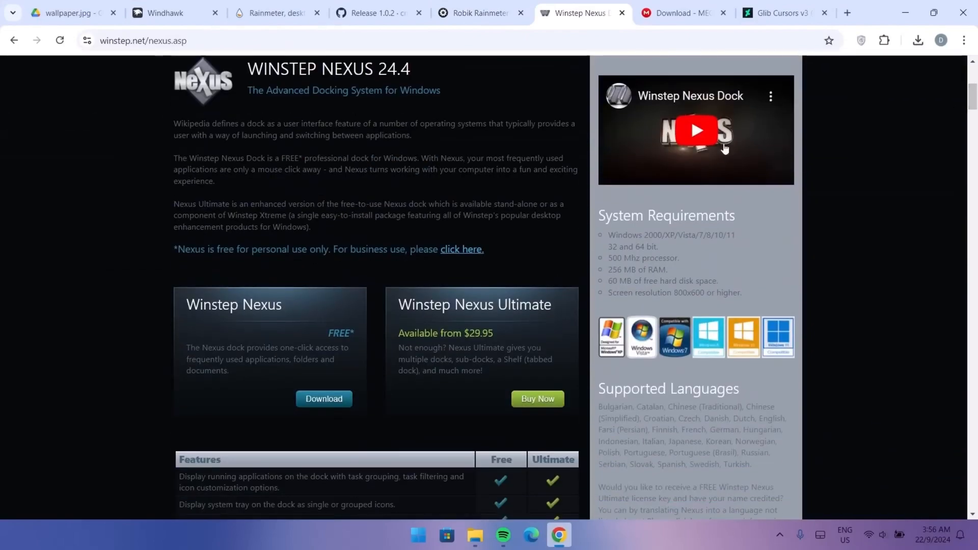
pyautogui.click(331, 401)
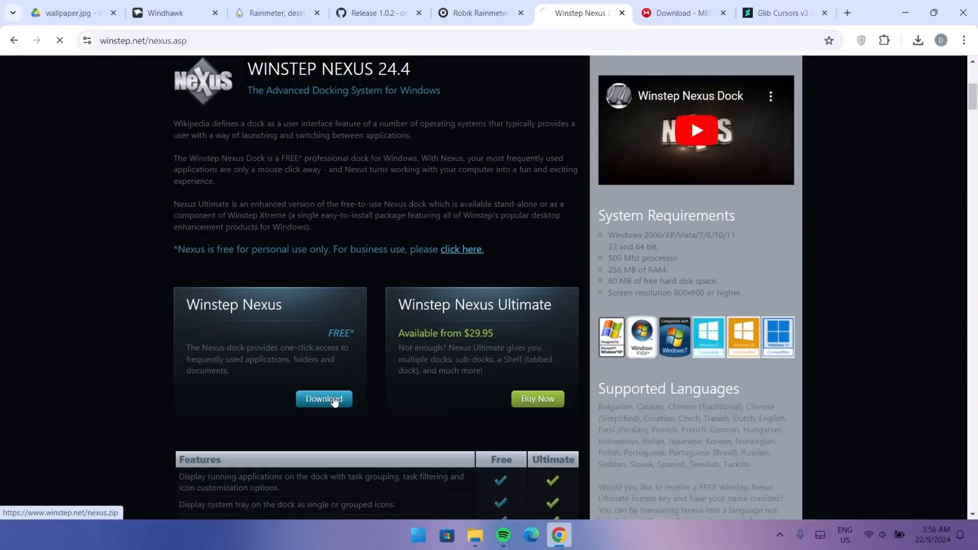
pyautogui.click(689, 15)
pyautogui.click(735, 433)
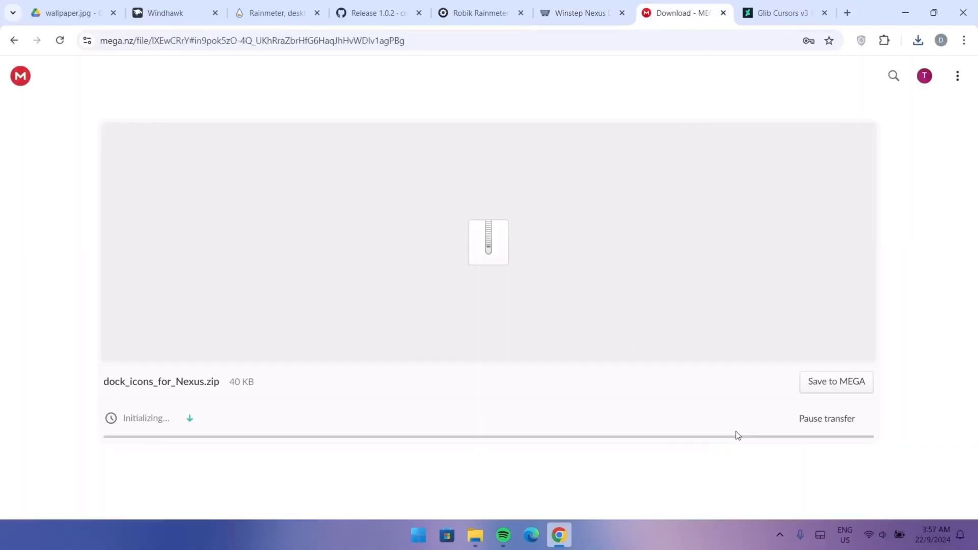
# Step: Open the Downloads folder and extract the nexus archive in place with WinRAR's Extract Here
pyautogui.moveTo(475, 534)
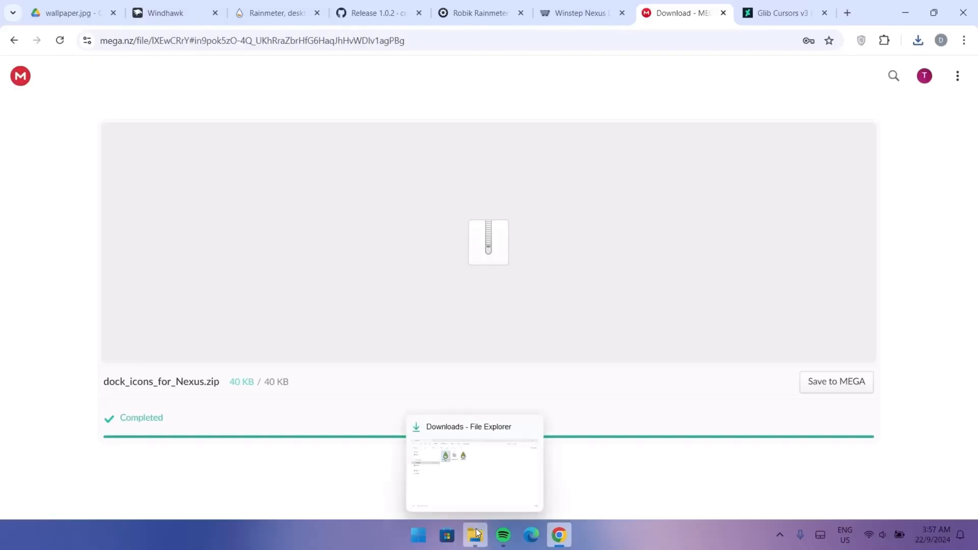
pyautogui.click(493, 489)
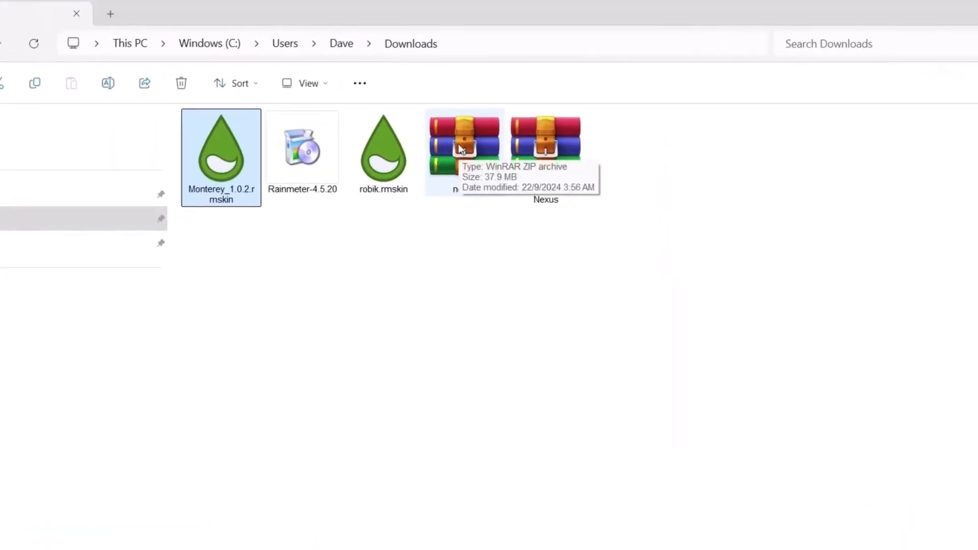
pyautogui.click(459, 158)
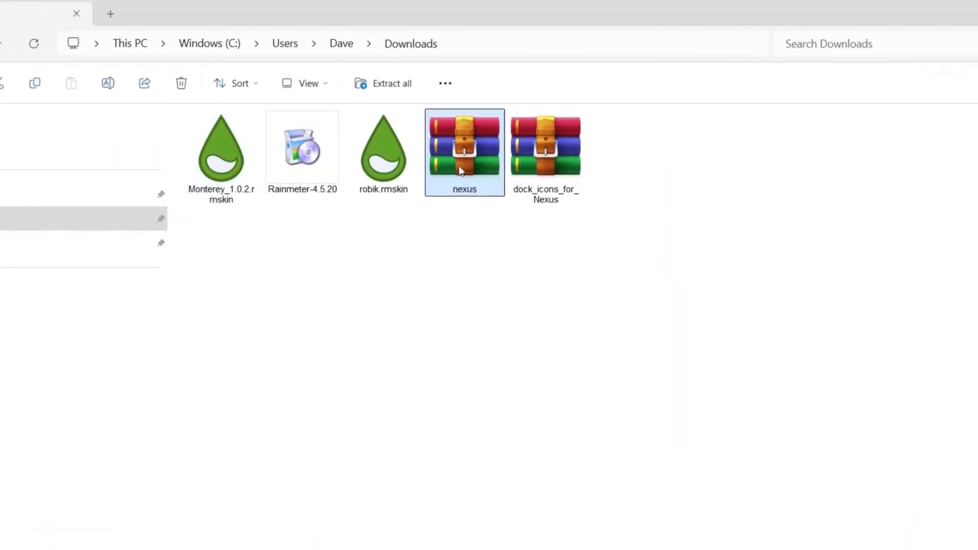
pyautogui.rightClick(450, 155)
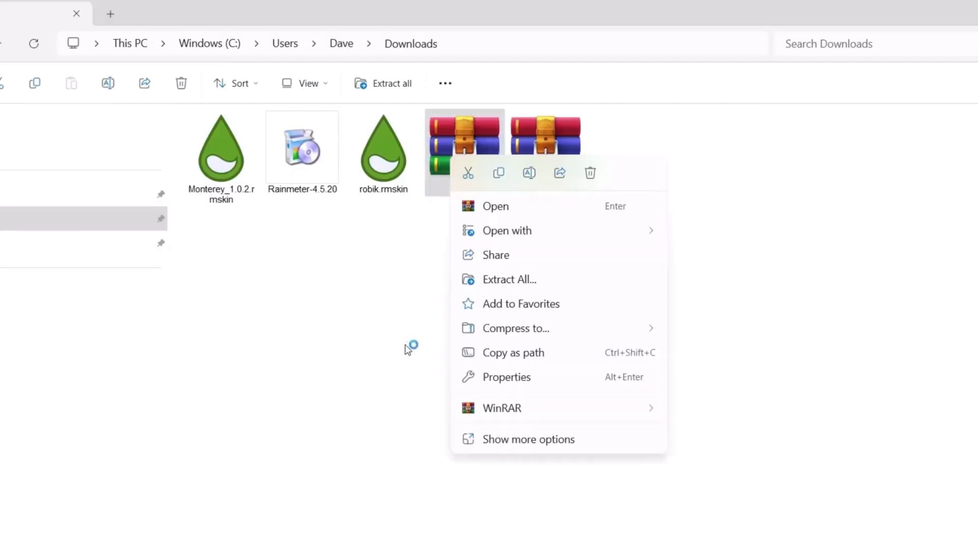
pyautogui.click(492, 415)
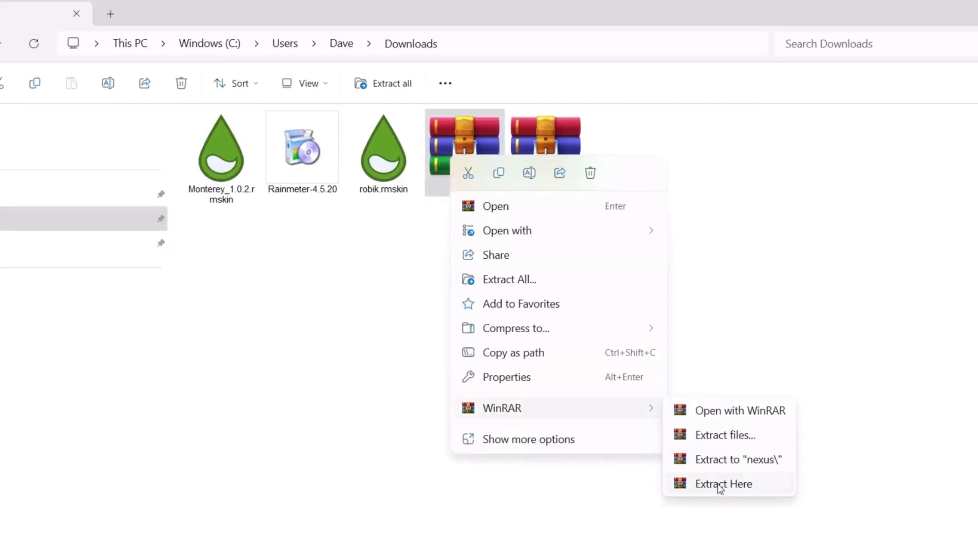
pyautogui.click(720, 487)
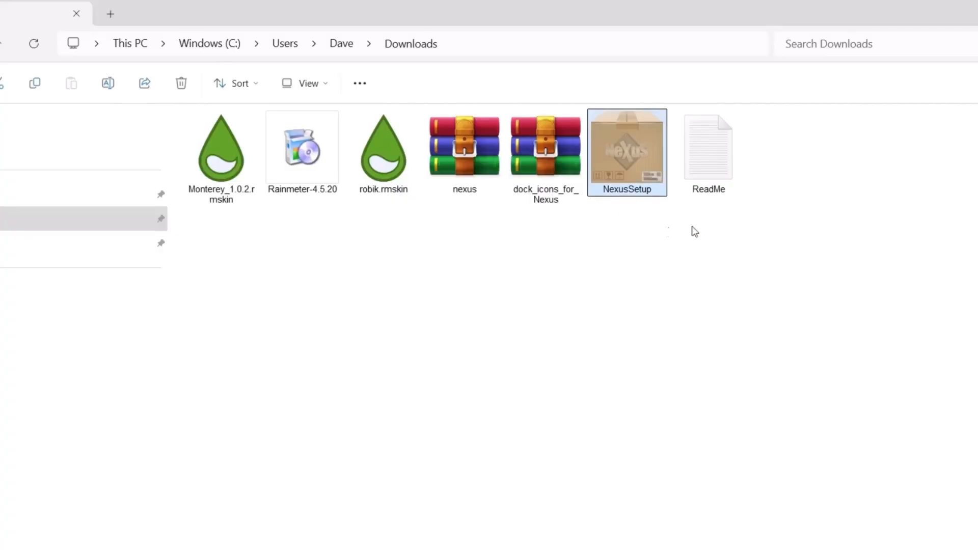
# Step: Run NexusSetup as administrator and install Nexus 24.4 to the default C:\Program Files (x86)\Winstep folder
pyautogui.rightClick(637, 155)
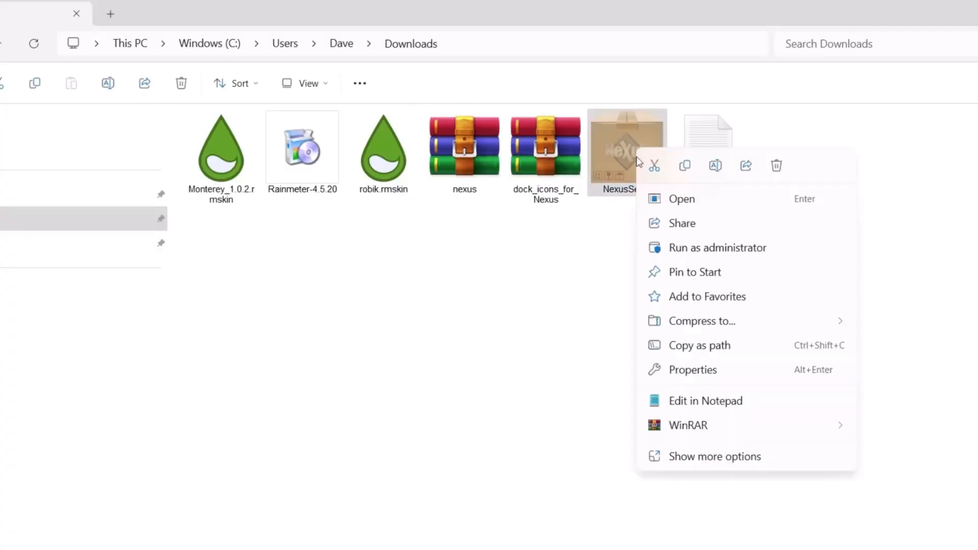
pyautogui.click(687, 252)
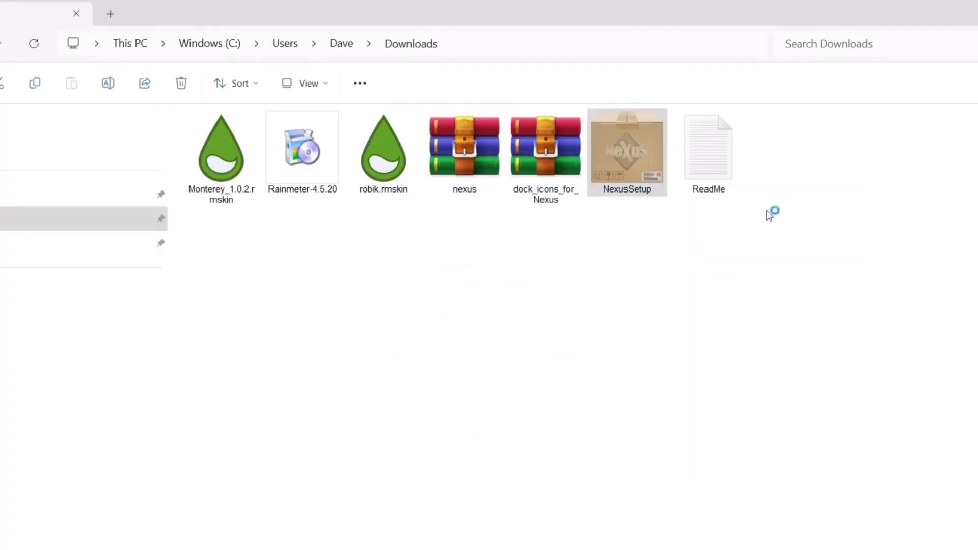
pyautogui.click(490, 356)
pyautogui.click(399, 395)
pyautogui.click(568, 439)
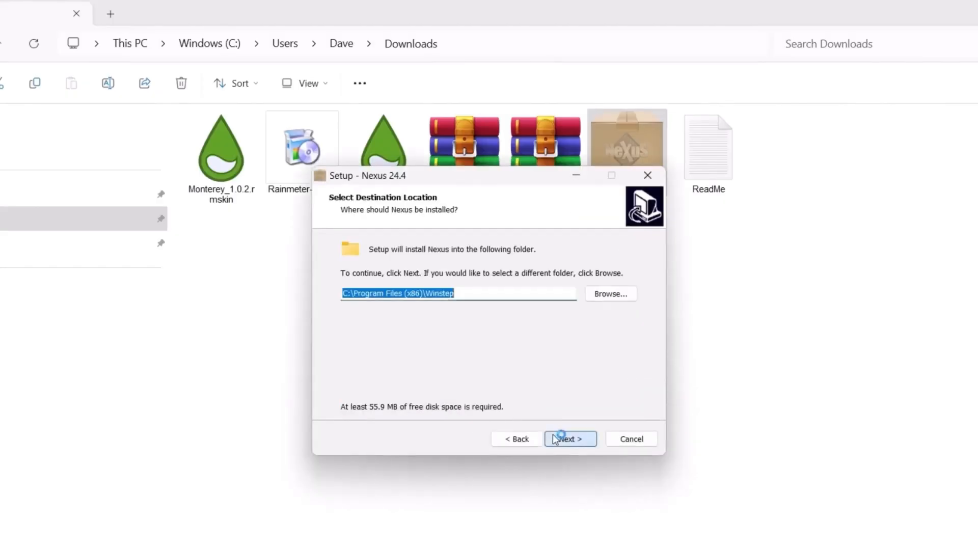
pyautogui.click(581, 440)
pyautogui.click(573, 439)
pyautogui.click(570, 439)
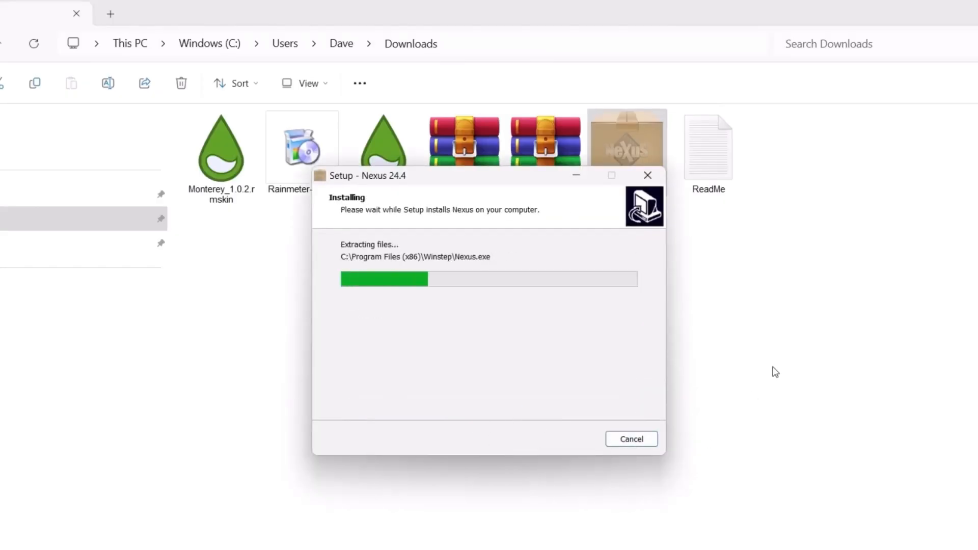
pyautogui.click(569, 437)
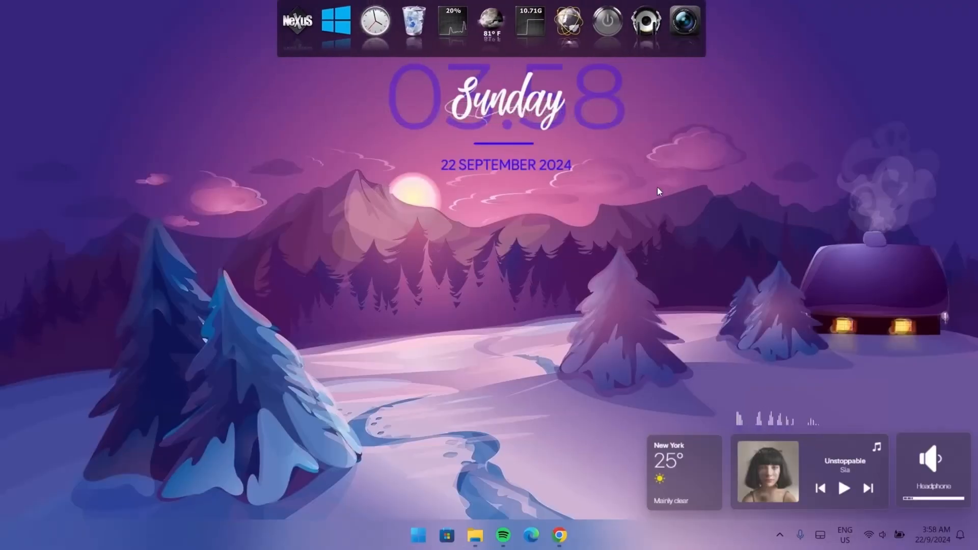
# Step: Extract the dock_icons_for_Nexus archive in Downloads and select the resulting dock_icons folder
pyautogui.click(475, 534)
pyautogui.rightClick(302, 148)
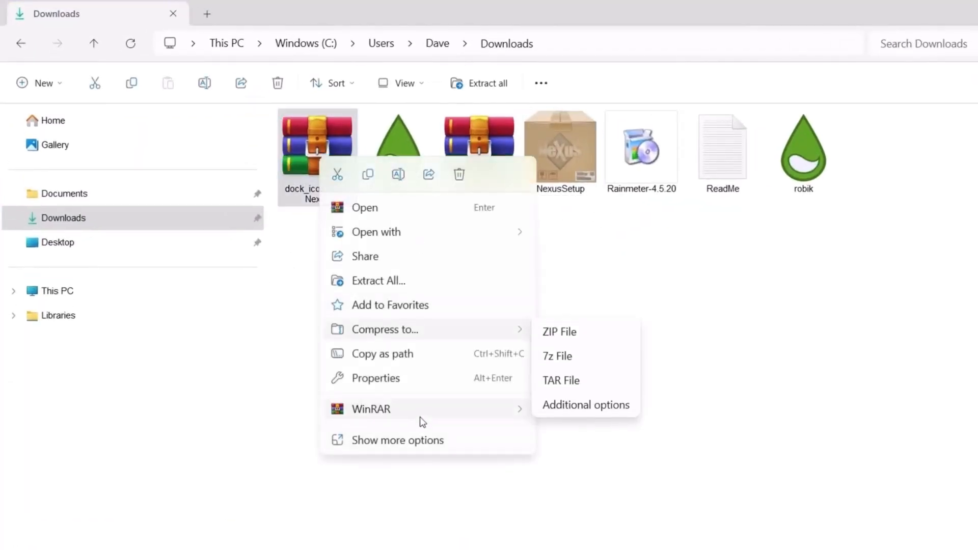
pyautogui.moveTo(348, 384)
pyautogui.click(582, 461)
pyautogui.click(886, 180)
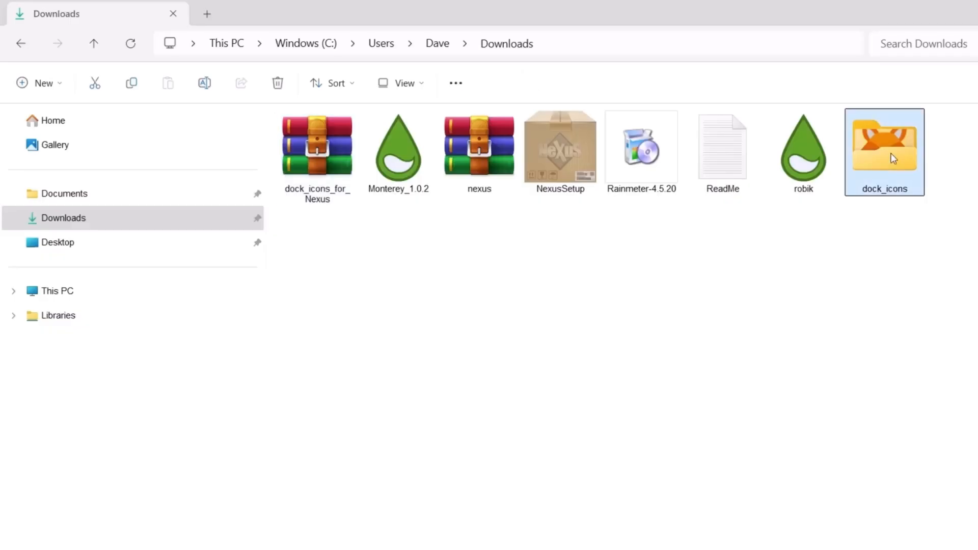
# Step: Move the dock_icons folder from Downloads to the root of Windows (C:)
pyautogui.rightClick(880, 148)
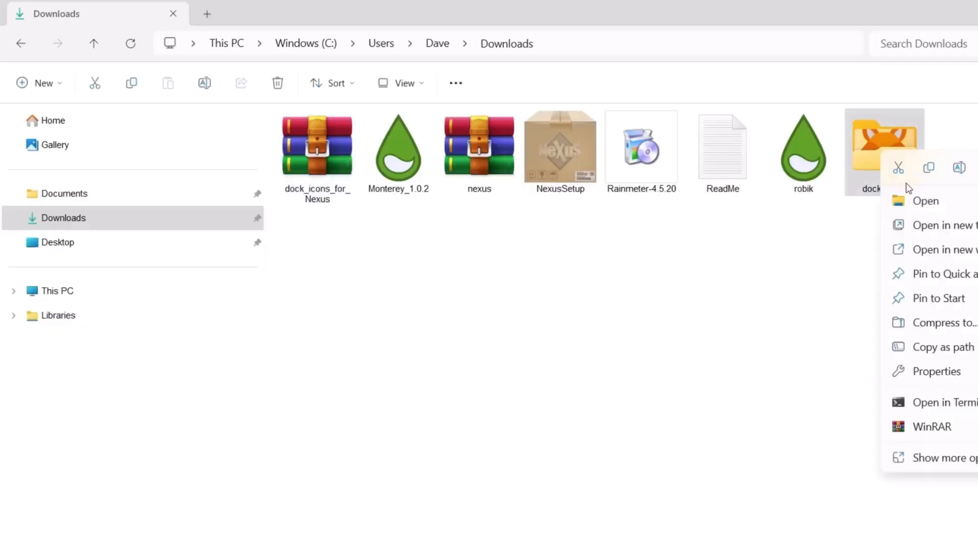
pyautogui.click(894, 166)
pyautogui.click(13, 290)
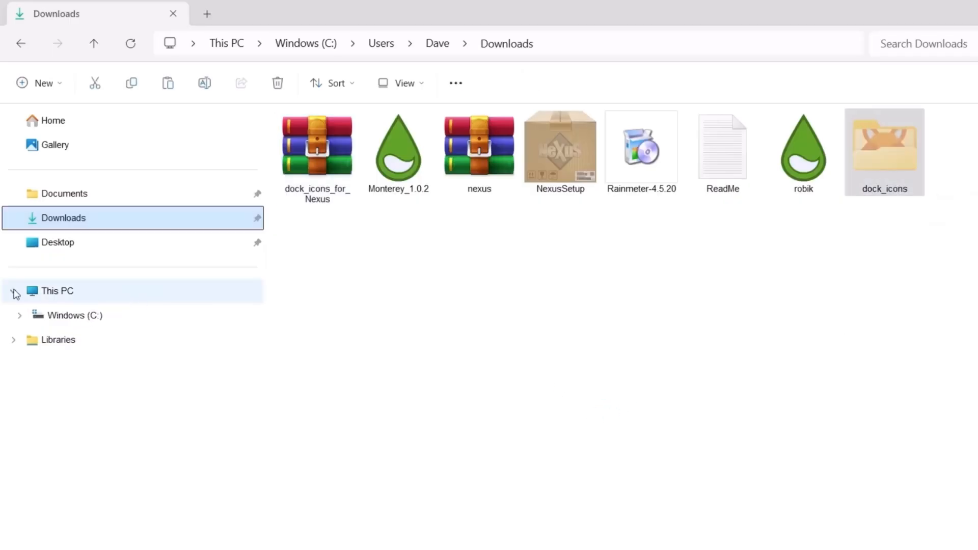
pyautogui.click(56, 320)
pyautogui.click(835, 170)
pyautogui.rightClick(850, 156)
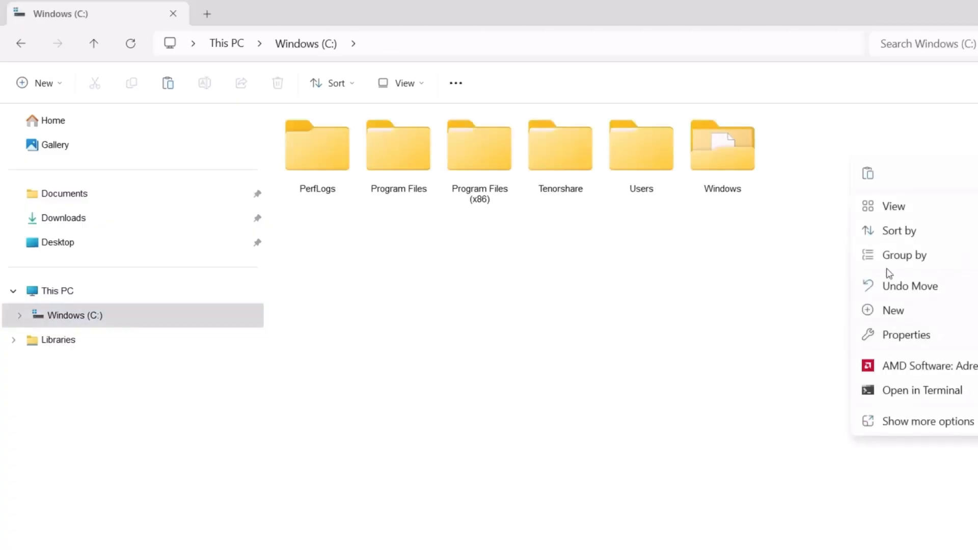
pyautogui.click(862, 175)
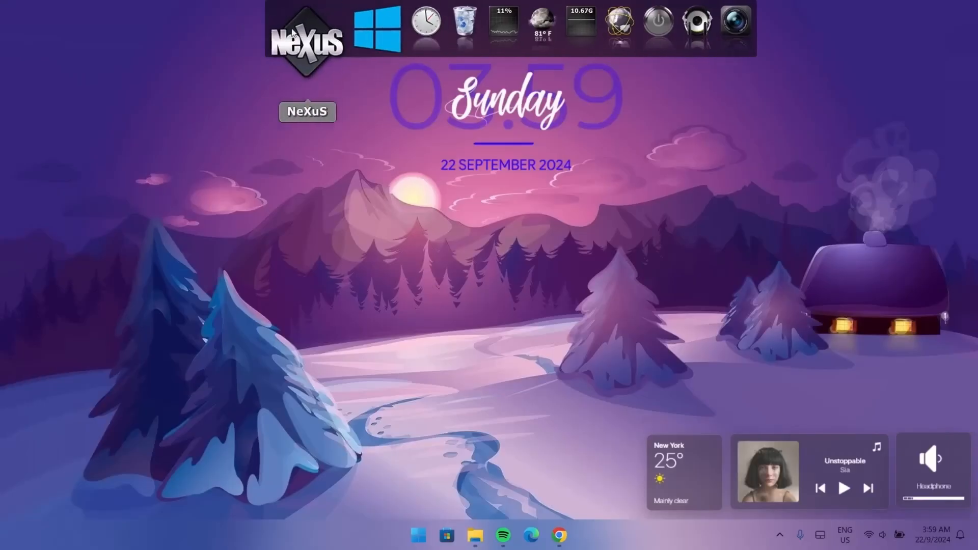
# Step: Open Nexus Preferences and restore the wsbackup configuration from C:\dock_icons
pyautogui.click(300, 37)
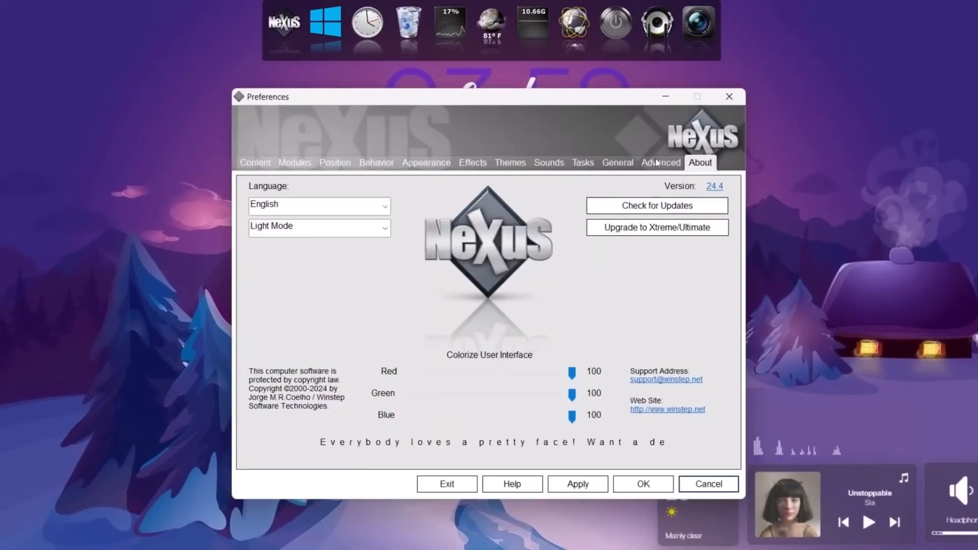
pyautogui.click(656, 162)
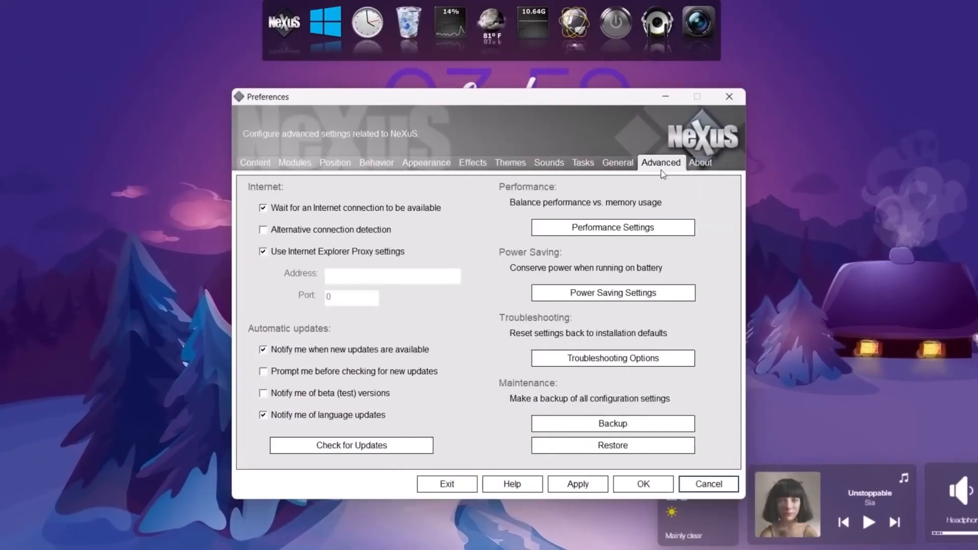
pyautogui.click(594, 451)
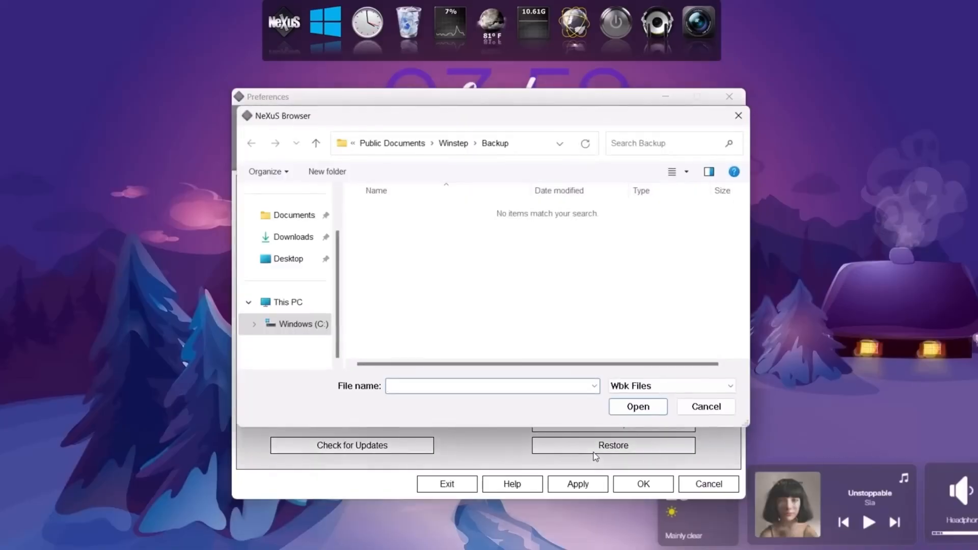
pyautogui.click(295, 326)
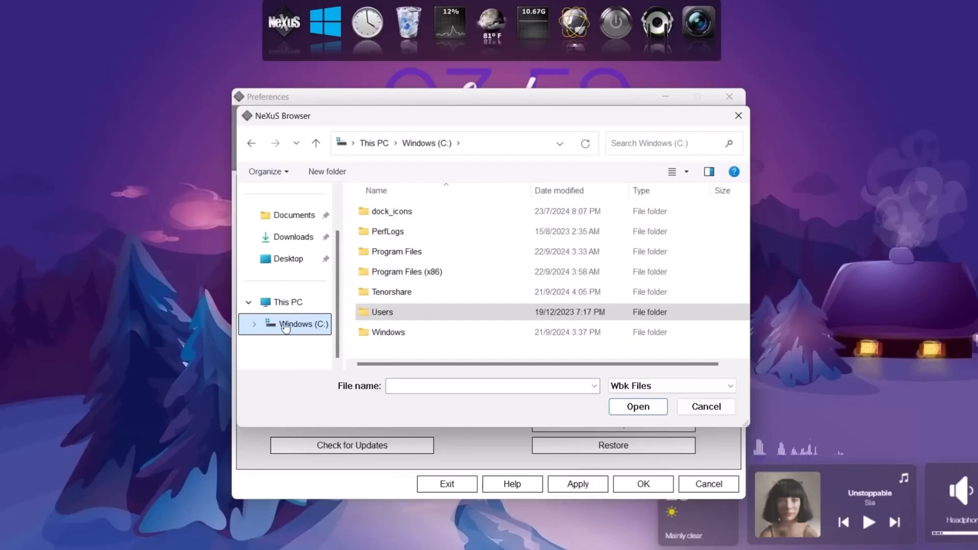
pyautogui.click(405, 215)
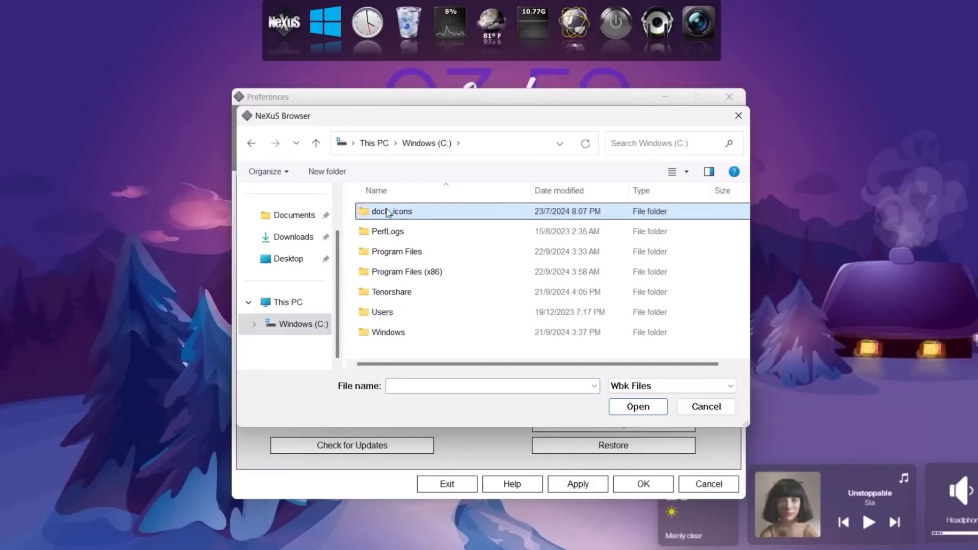
pyautogui.doubleClick(388, 213)
pyautogui.click(399, 254)
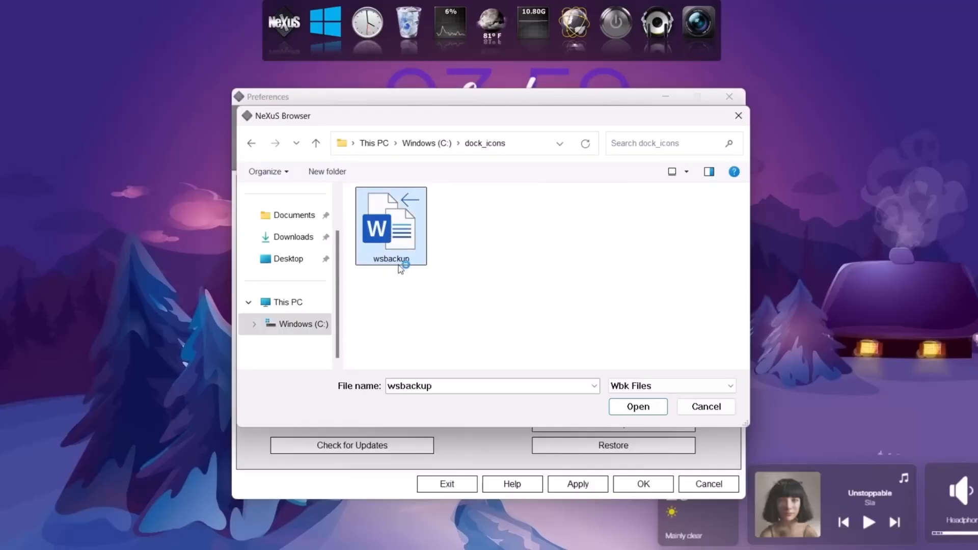
pyautogui.click(637, 405)
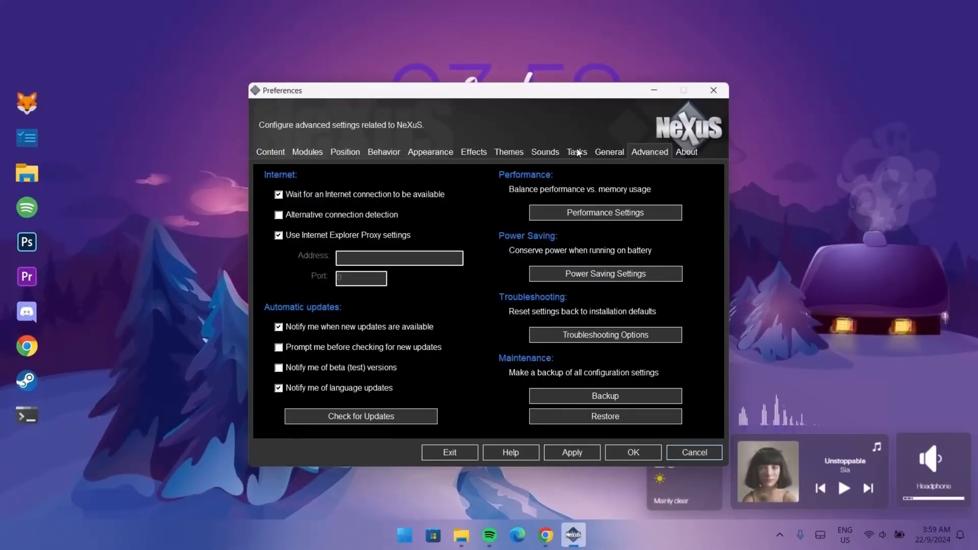
# Step: Enable Run NeXuS at Windows Startup in the General preferences and confirm
pyautogui.click(607, 152)
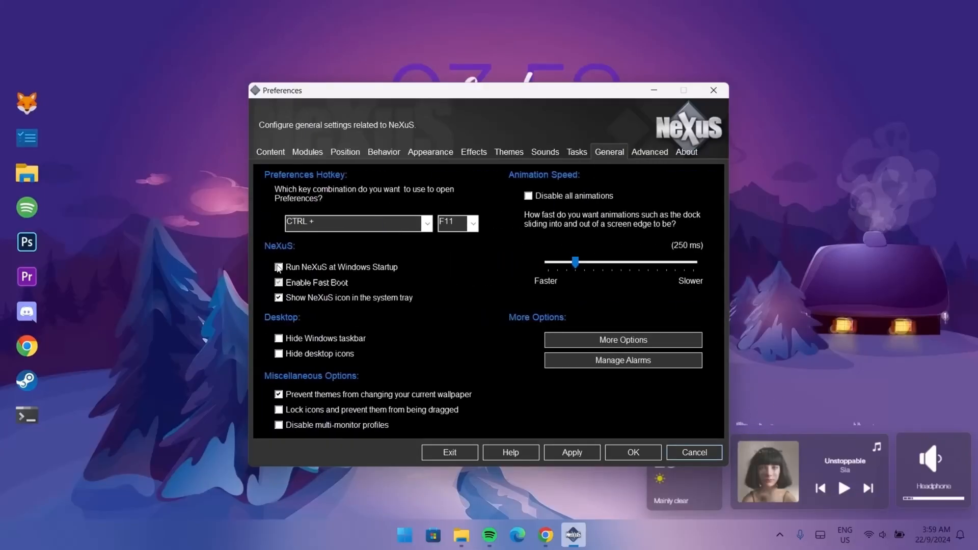
pyautogui.click(278, 267)
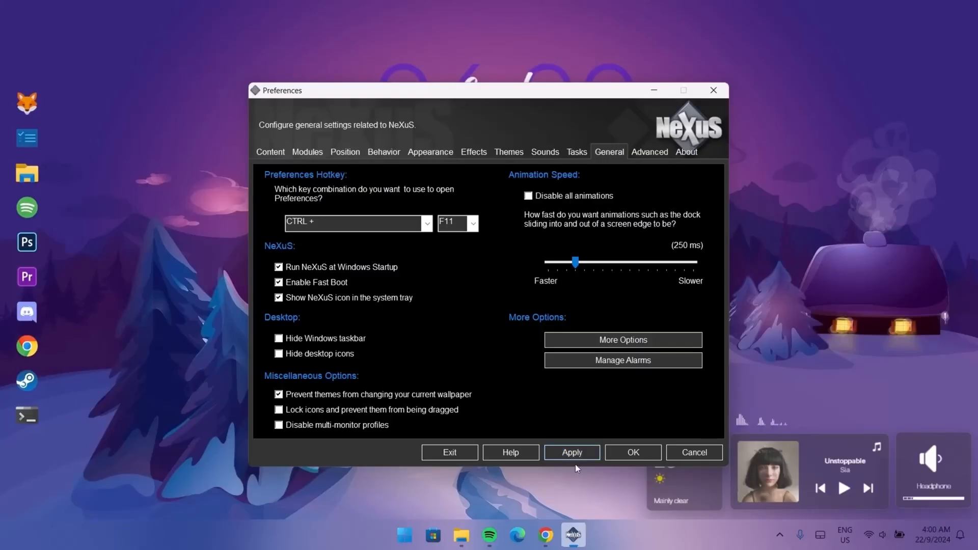
pyautogui.click(634, 453)
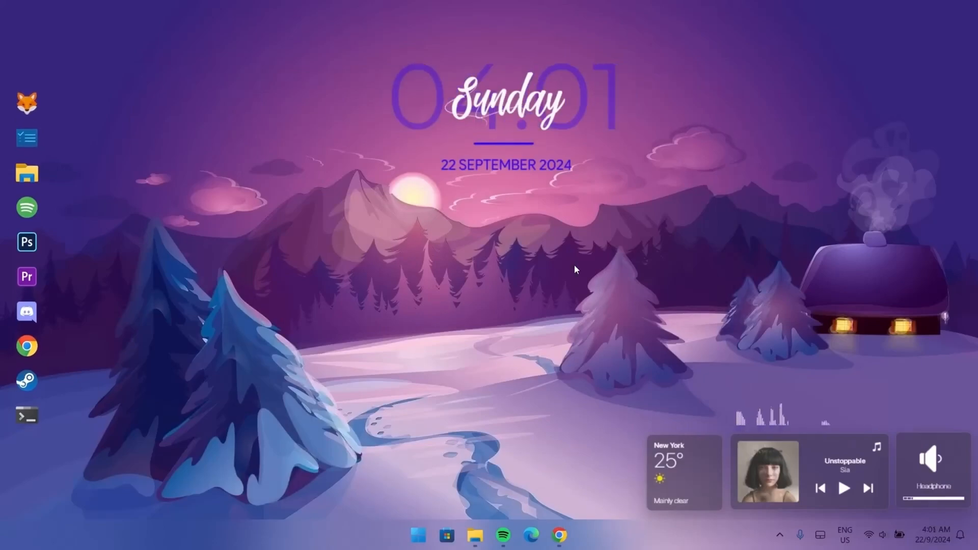
# Step: In Chrome, download Glib Cursors v3 (Rounded) from DeviantArt and open the downloaded file's folder
pyautogui.click(558, 535)
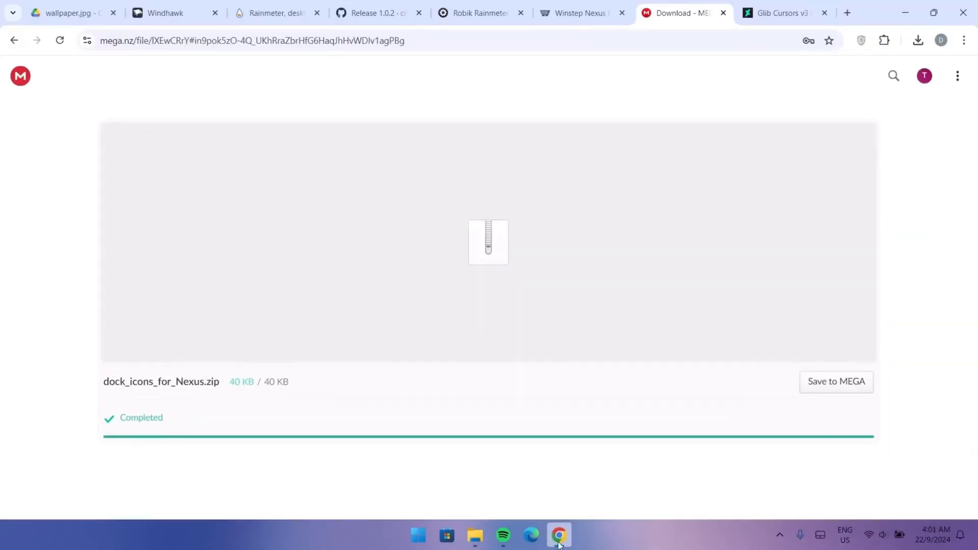
pyautogui.click(782, 14)
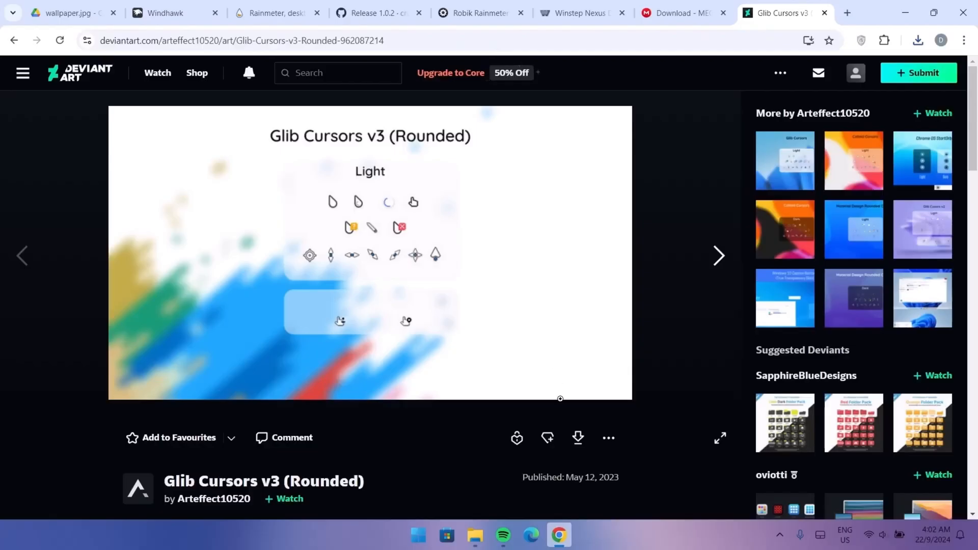
pyautogui.click(578, 433)
pyautogui.click(873, 74)
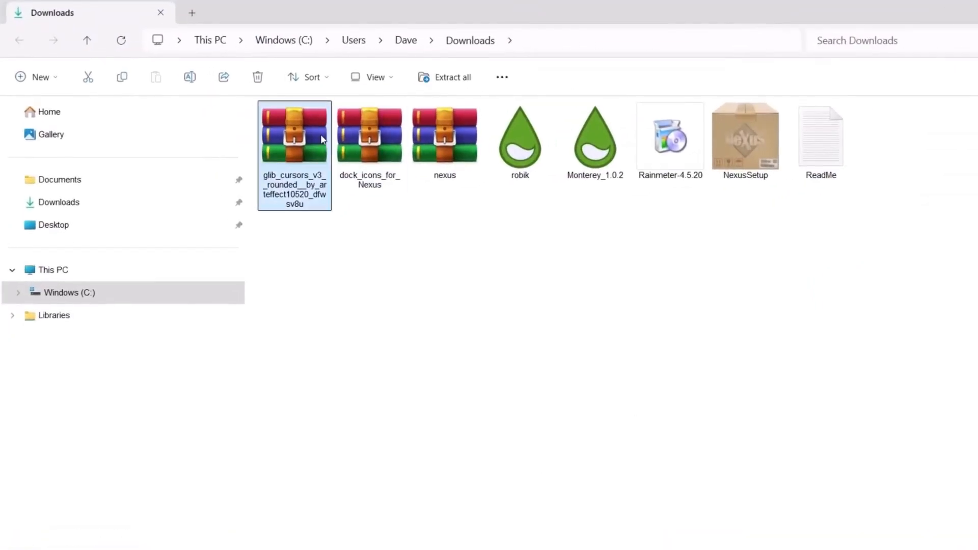
# Step: Extract the glib_cursors_v3 archive and open the Glib Cur v3 (Rounded) folder
pyautogui.rightClick(322, 139)
pyautogui.moveTo(369, 371)
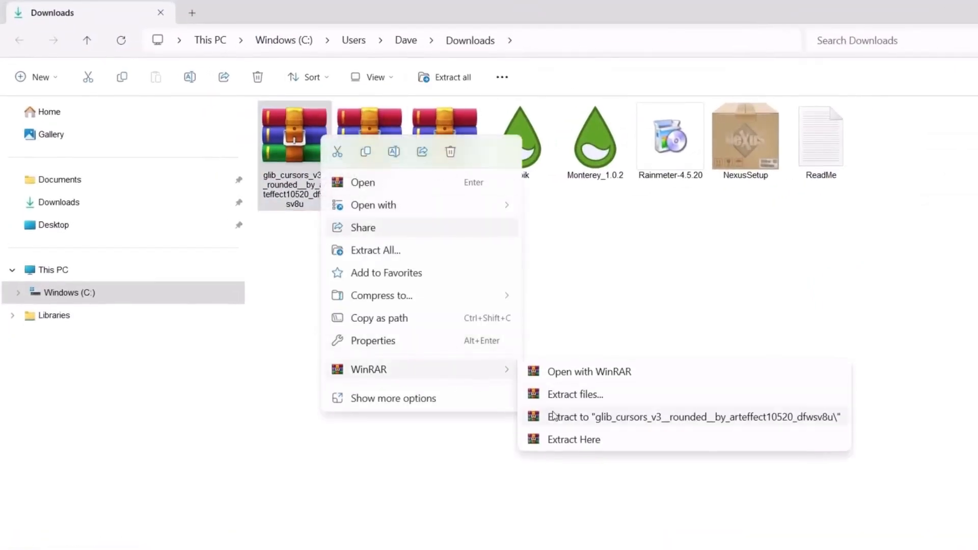
pyautogui.click(565, 441)
pyautogui.doubleClick(887, 142)
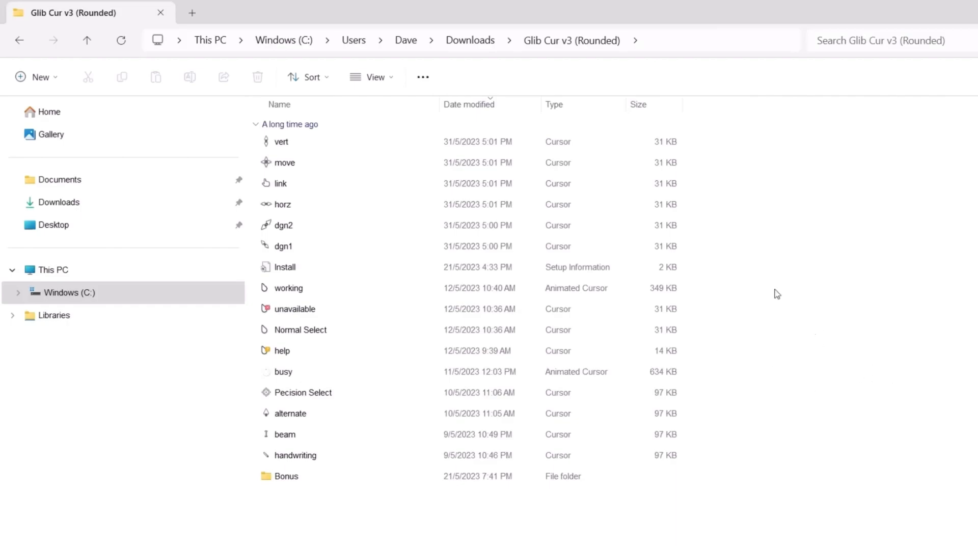
# Step: Install the Glib cursor set using its Install setup information file
pyautogui.doubleClick(293, 270)
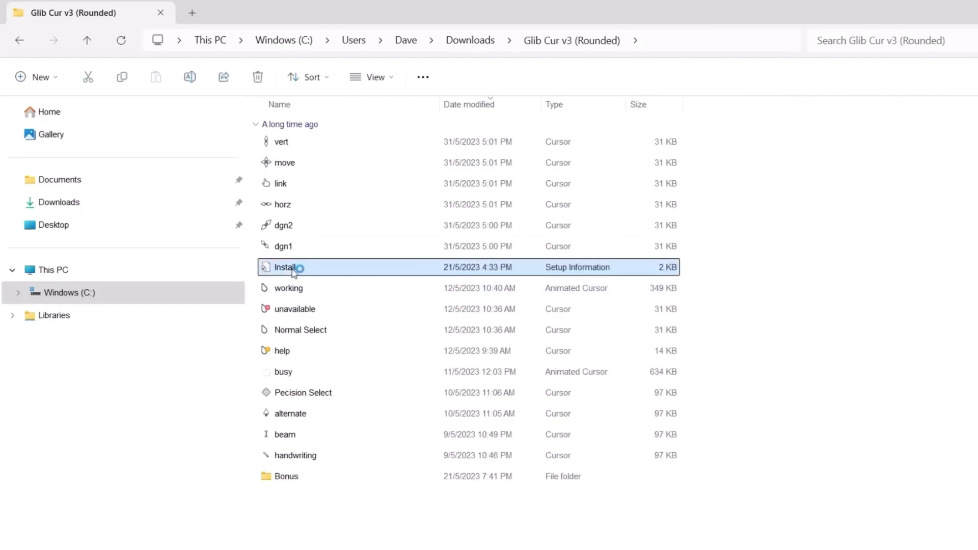
pyautogui.rightClick(298, 269)
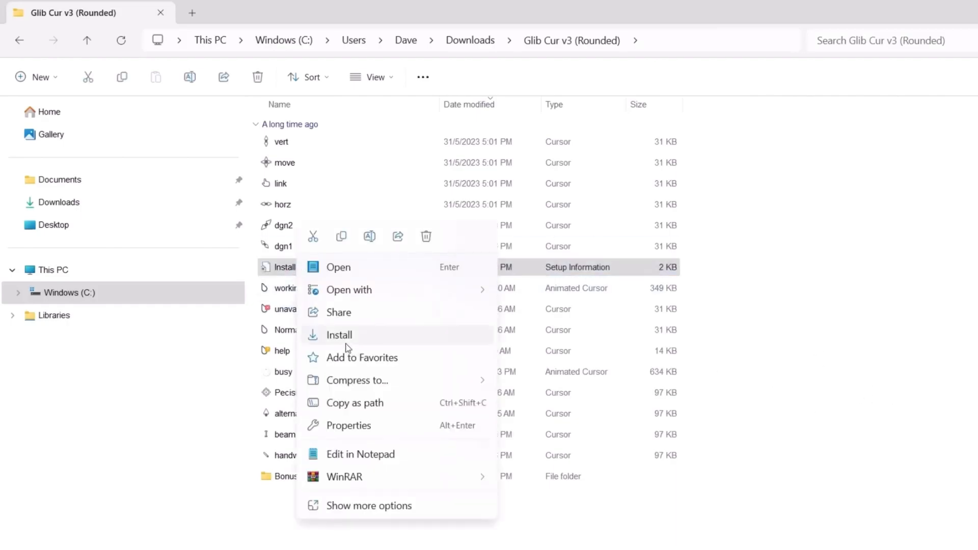
pyautogui.click(359, 337)
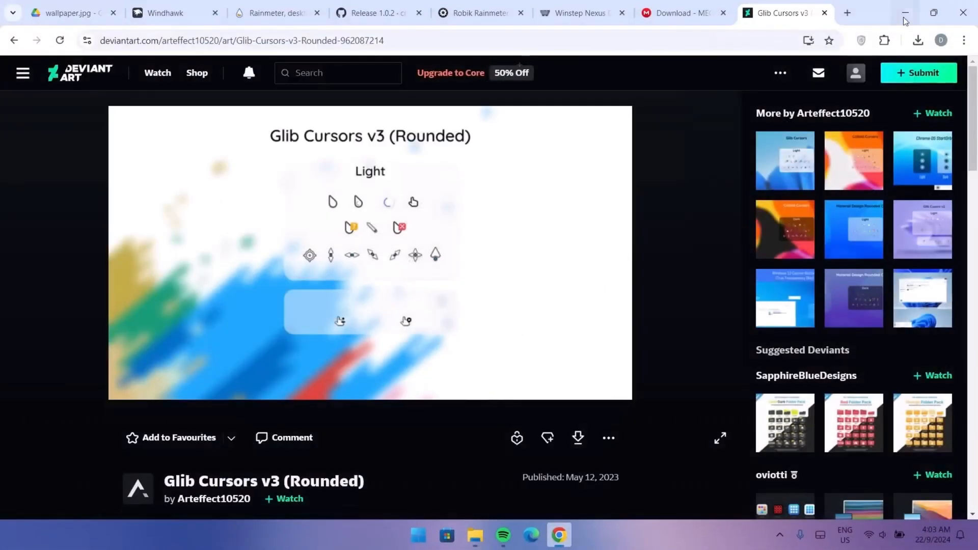
# Step: Close the cursor folder and open the mouse cursor settings from the desktop's Personalization themes page
pyautogui.click(954, 8)
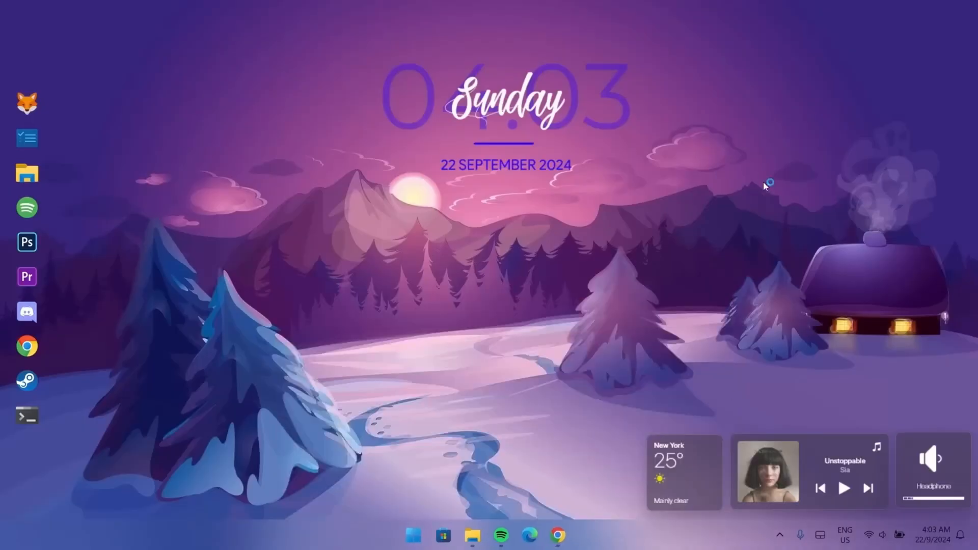
pyautogui.rightClick(737, 145)
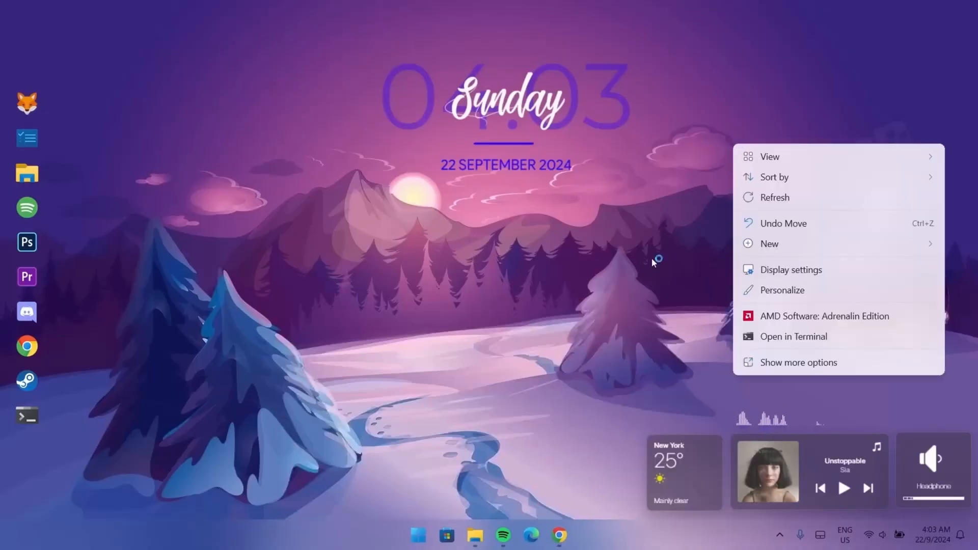
pyautogui.click(769, 289)
pyautogui.click(427, 343)
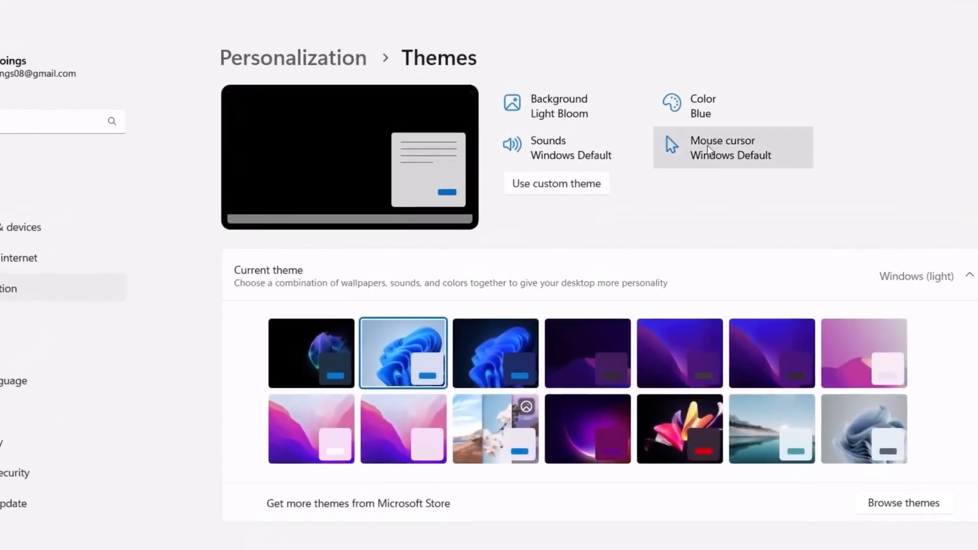
pyautogui.click(709, 142)
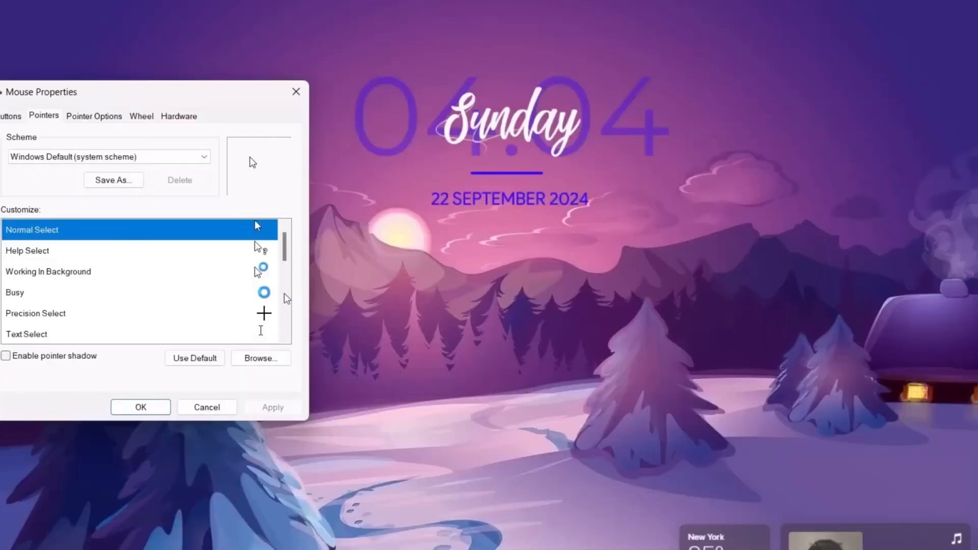
# Step: Select the Glib Cur v3 (Rounded) pointer scheme, apply it, and confirm the Mouse Properties dialog
pyautogui.moveTo(197, 102); pyautogui.dragTo(528, 171)
pyautogui.click(530, 225)
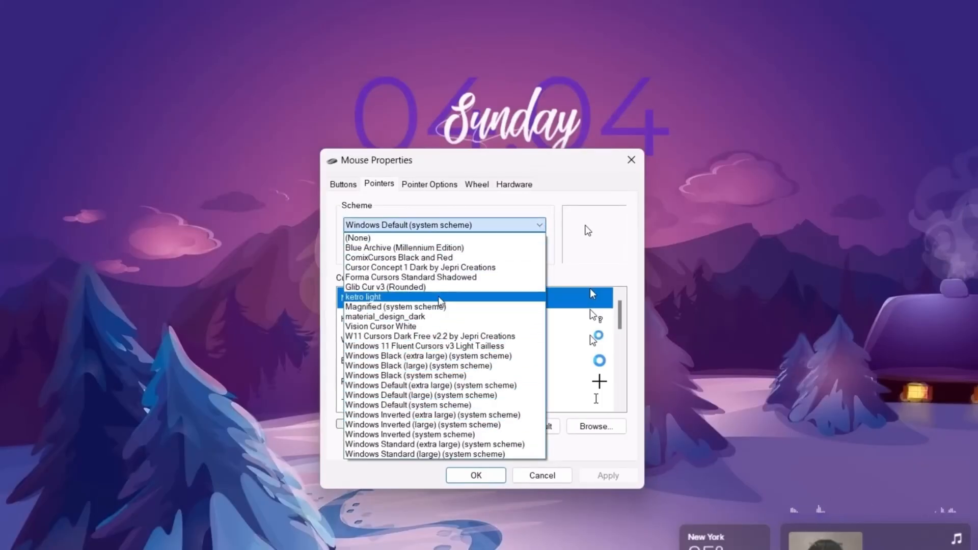
pyautogui.click(361, 287)
pyautogui.click(606, 475)
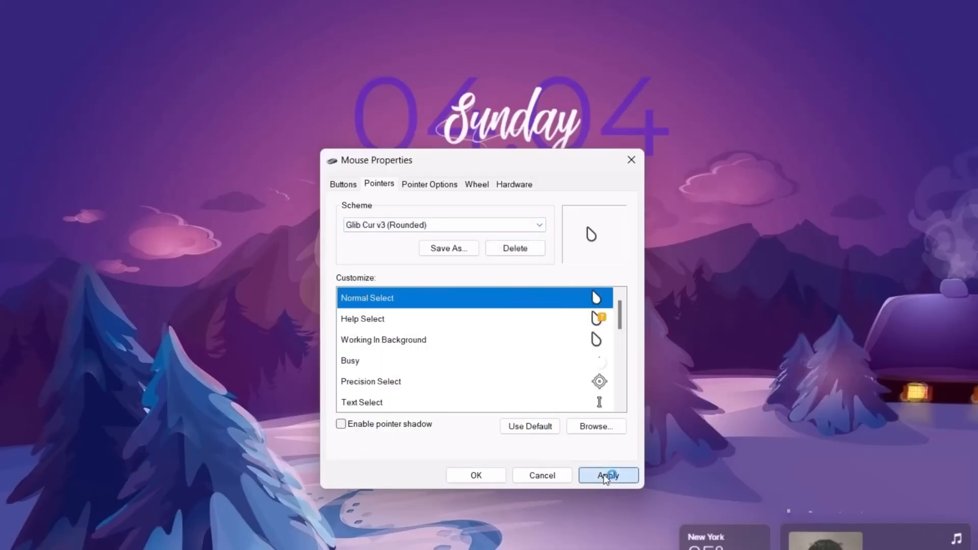
pyautogui.click(548, 374)
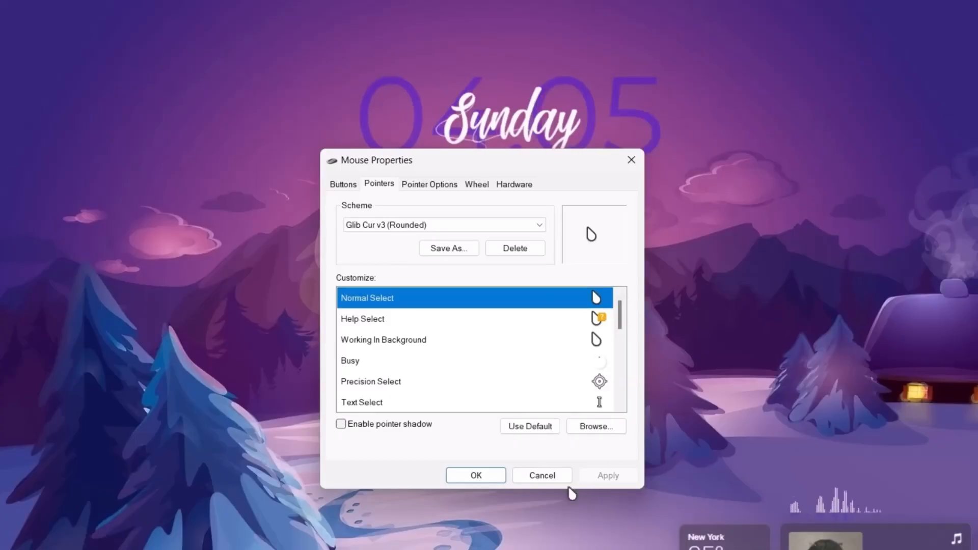
pyautogui.click(479, 476)
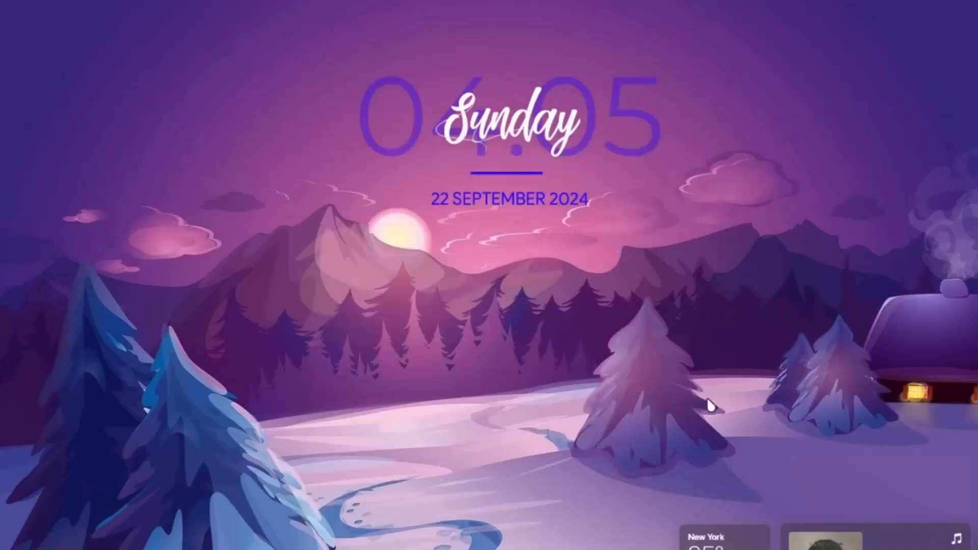